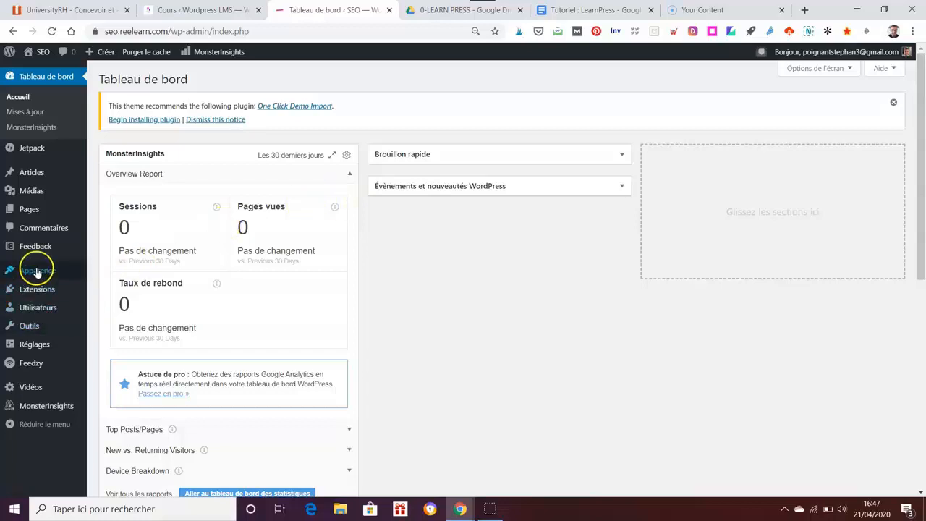
Step: Open Extensions installées from the sidebar, then move on to the Ajouter des extensions page
{"action": "mouse_move", "coordinate": [40, 295]}
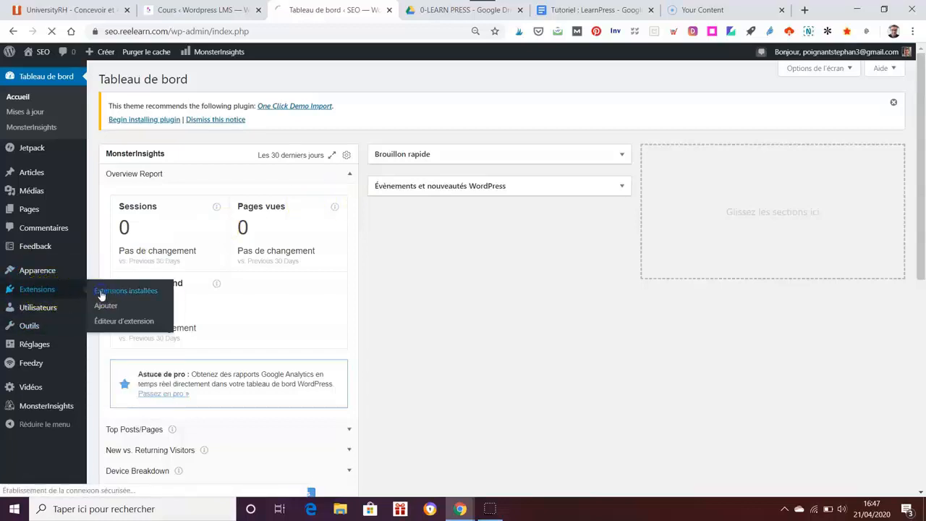
{"action": "left_click", "coordinate": [101, 293]}
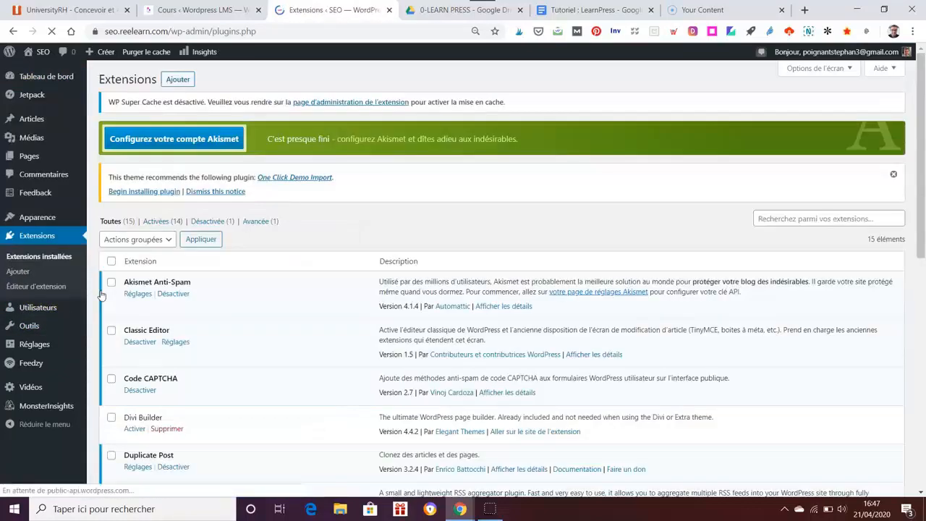
{"action": "scroll", "coordinate": [850, 334], "scroll_direction": "down", "scroll_amount": 3}
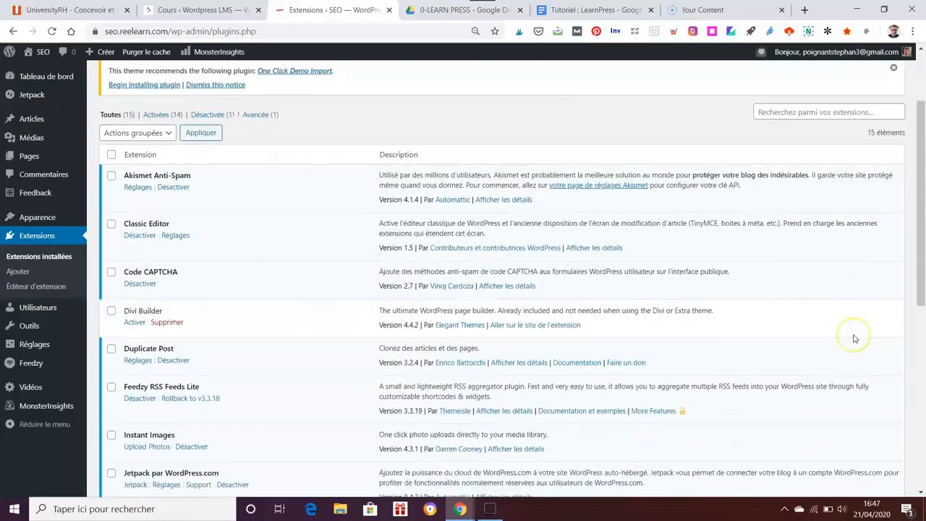
{"action": "scroll", "coordinate": [854, 338], "scroll_direction": "up", "scroll_amount": 2}
{"action": "scroll", "coordinate": [860, 261], "scroll_direction": "up", "scroll_amount": 1}
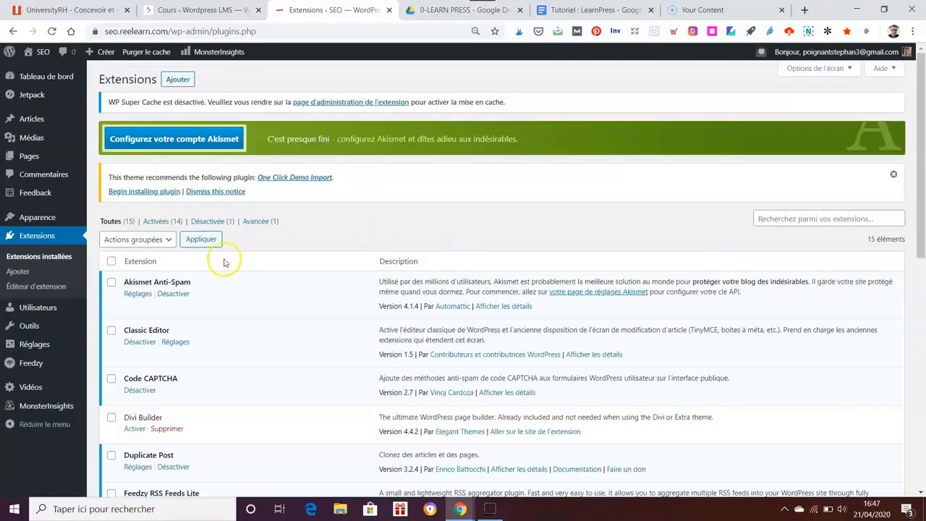
{"action": "left_click", "coordinate": [58, 274]}
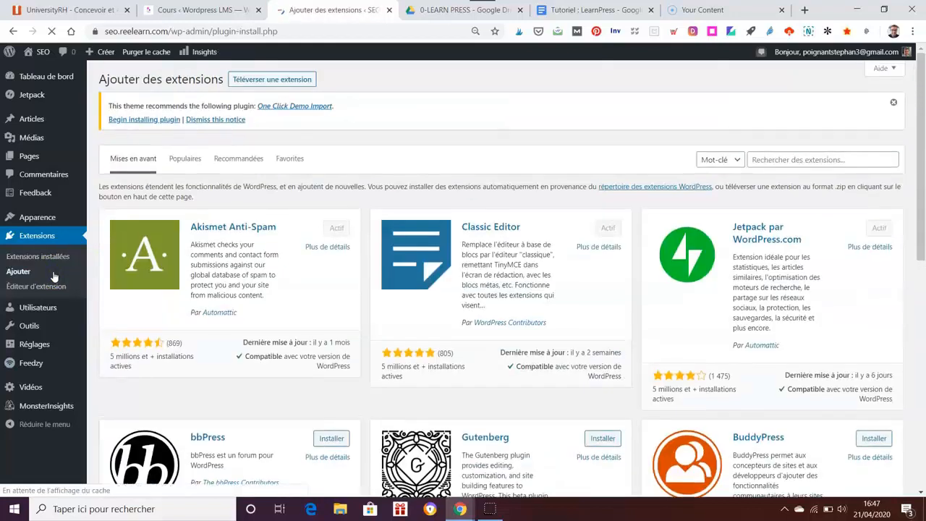
Step: Search the plugin directory for 'learnpress'
{"action": "left_click", "coordinate": [812, 159]}
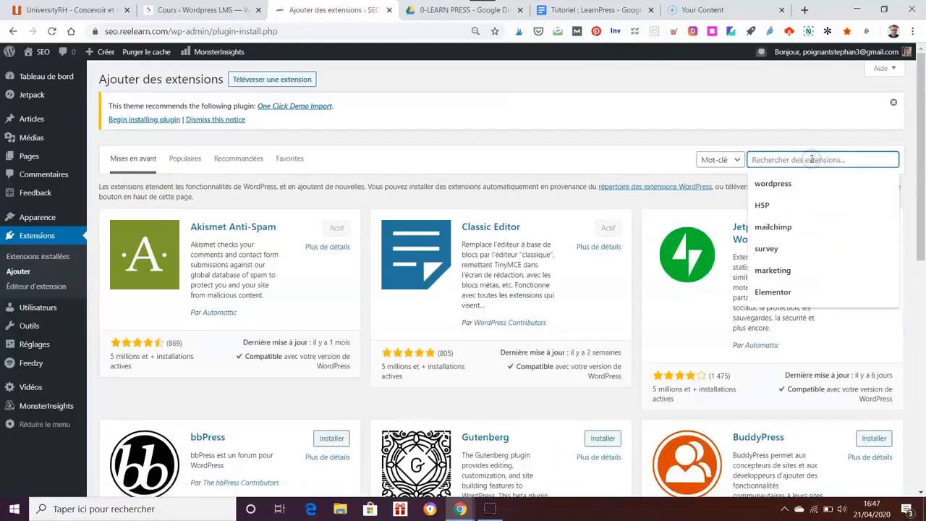
{"action": "type", "text": "learn"}
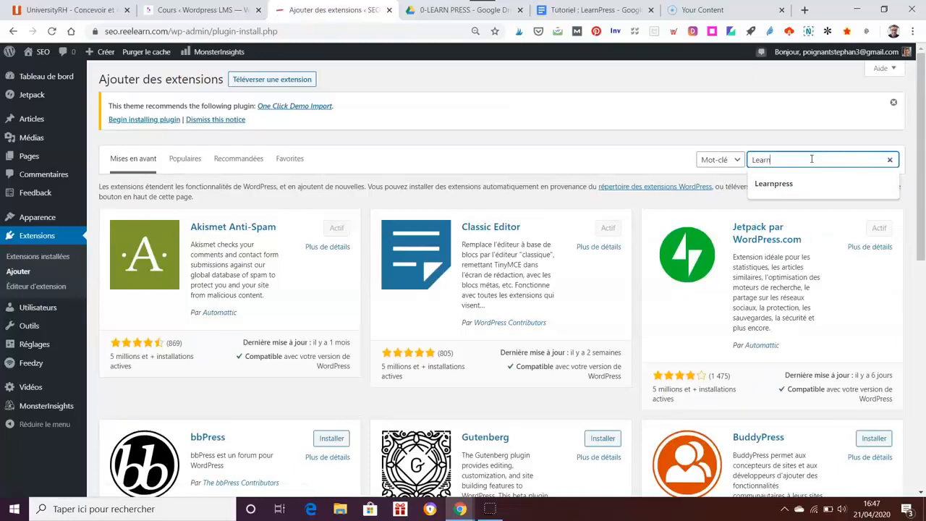
{"action": "type", "text": "press"}
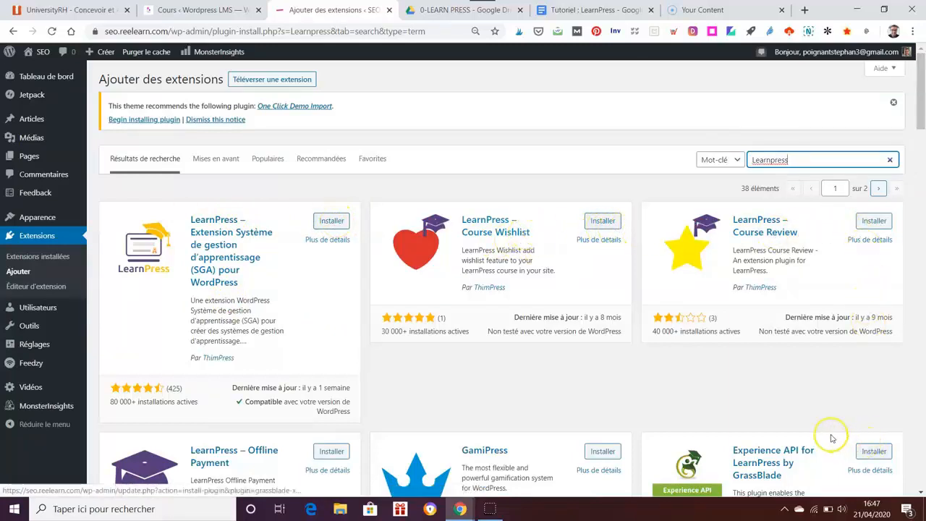
Step: Install the LearnPress – Extension Système de gestion d'apprentissage plugin and activate it
{"action": "left_click", "coordinate": [337, 221]}
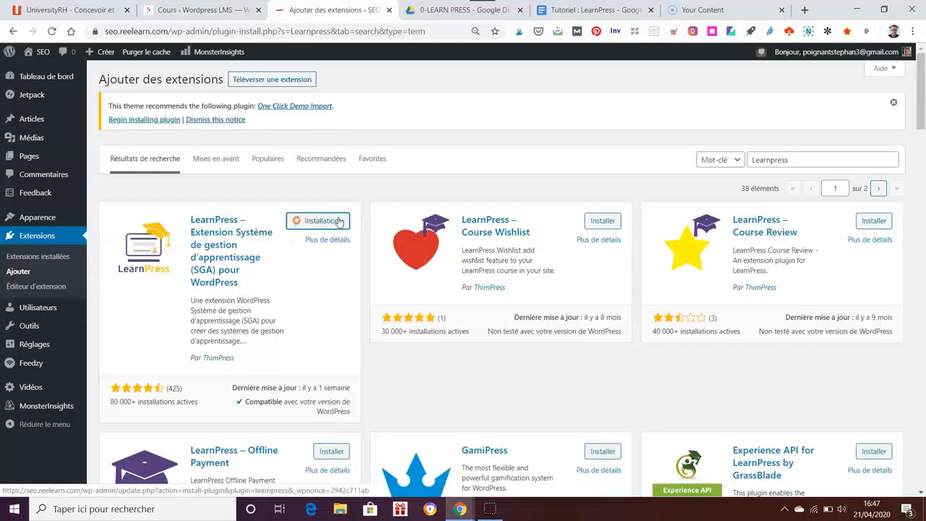
{"action": "left_click", "coordinate": [340, 249]}
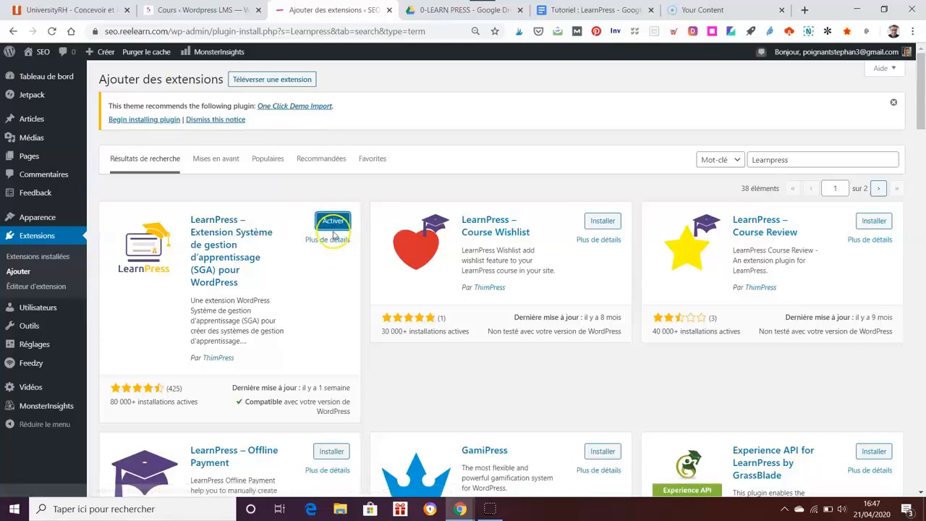
{"action": "left_click", "coordinate": [332, 223]}
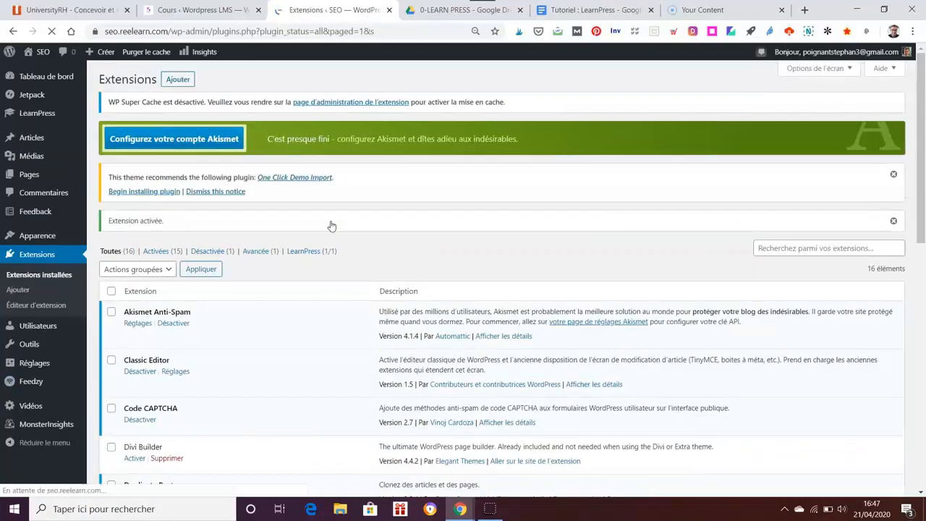
Step: Go from the LearnPress Cours list to the LearnPress Réglages page
{"action": "mouse_move", "coordinate": [51, 115]}
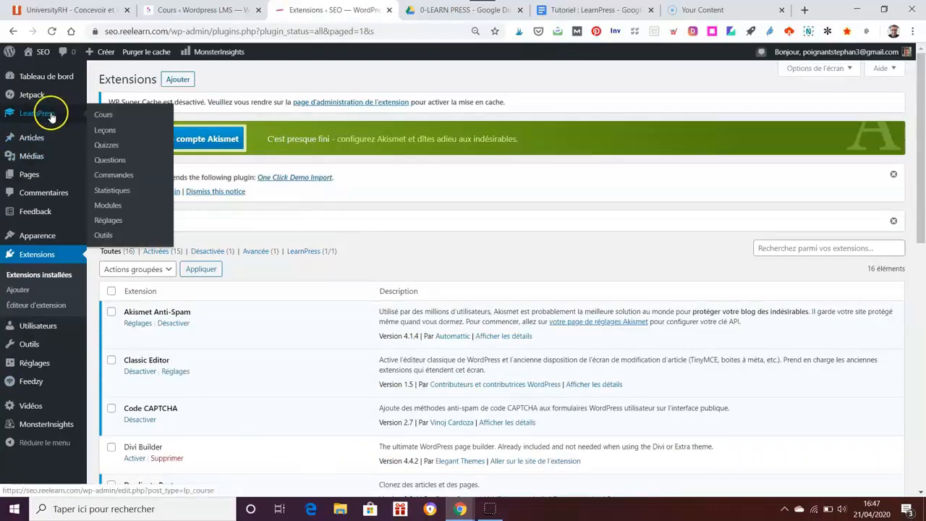
{"action": "left_click", "coordinate": [51, 116]}
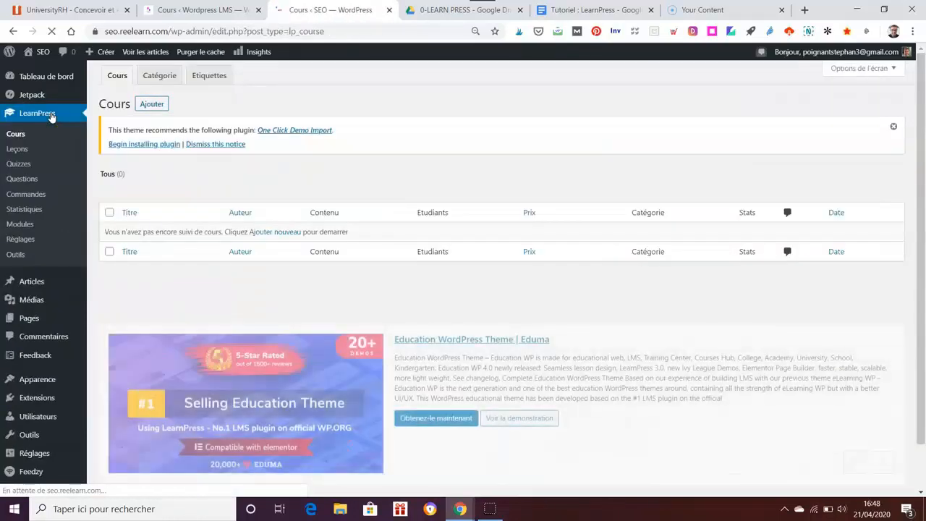
{"action": "left_click", "coordinate": [46, 137]}
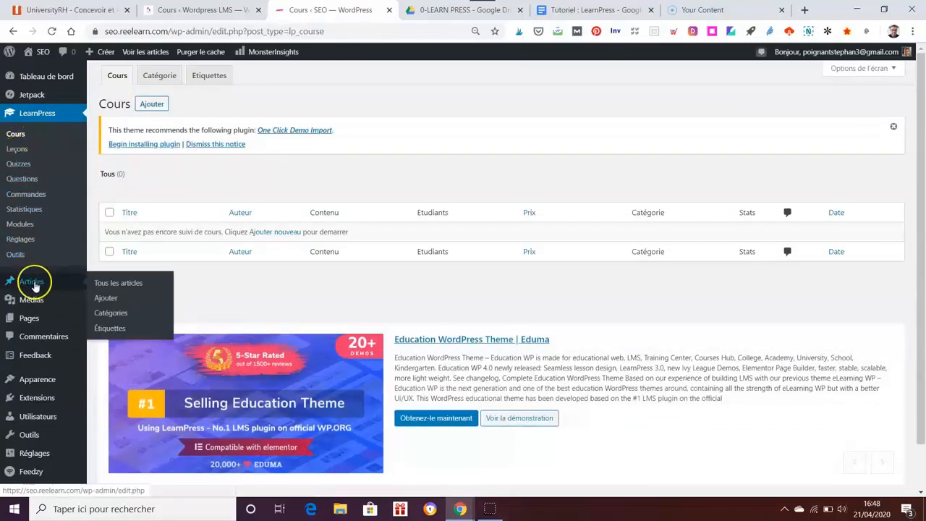
{"action": "left_click", "coordinate": [20, 243]}
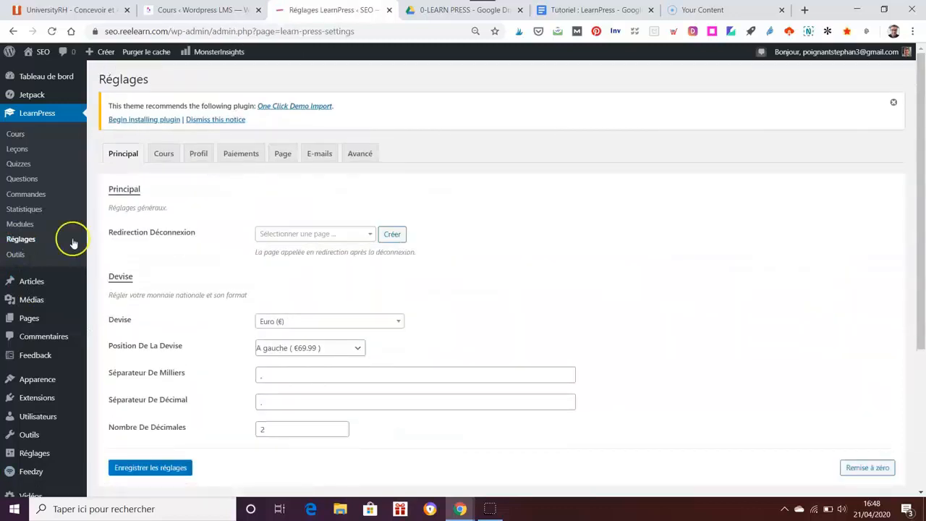
Step: Review the Principal tab's Euro (€) currency, left position and two decimals, then switch to Cours
{"action": "scroll", "coordinate": [707, 257], "scroll_direction": "down", "scroll_amount": 1}
{"action": "scroll", "coordinate": [708, 257], "scroll_direction": "up", "scroll_amount": 1}
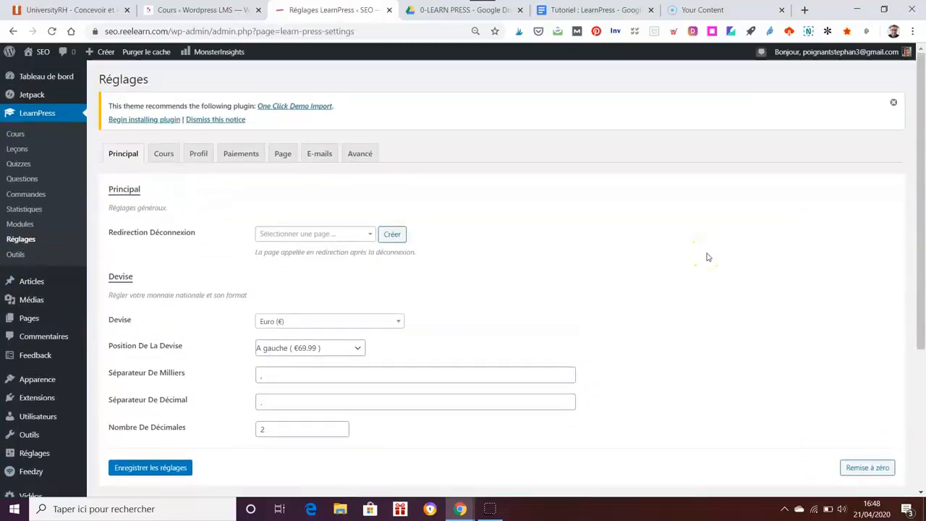
{"action": "scroll", "coordinate": [716, 253], "scroll_direction": "down", "scroll_amount": 1}
{"action": "scroll", "coordinate": [716, 256], "scroll_direction": "up", "scroll_amount": 1}
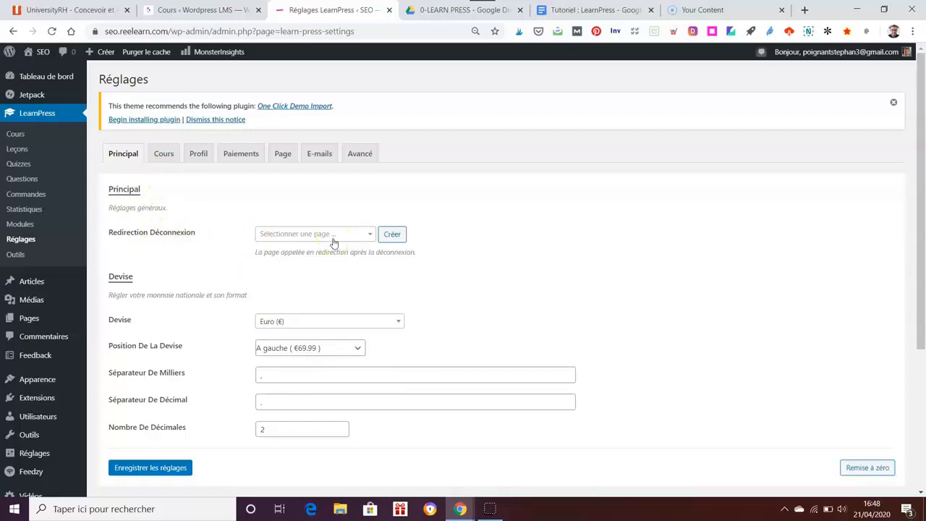
{"action": "scroll", "coordinate": [569, 321], "scroll_direction": "down", "scroll_amount": 1}
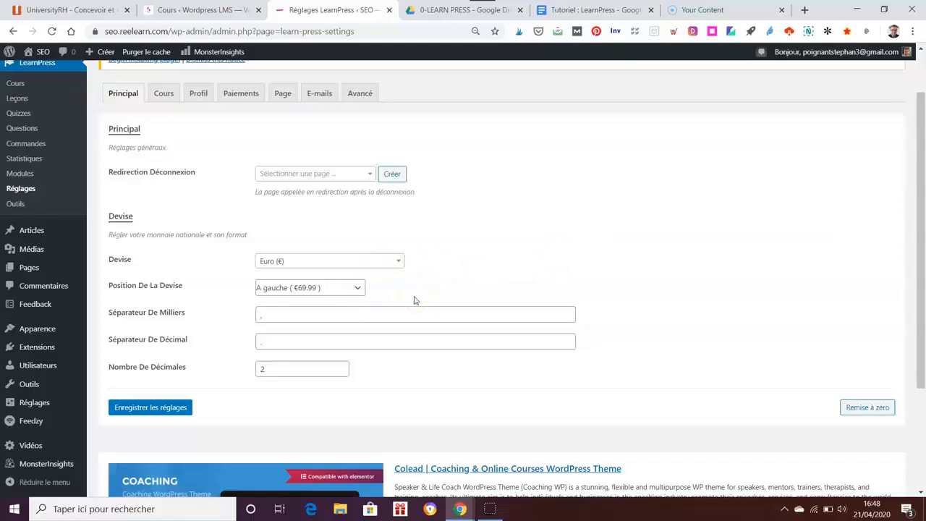
{"action": "left_click", "coordinate": [162, 97]}
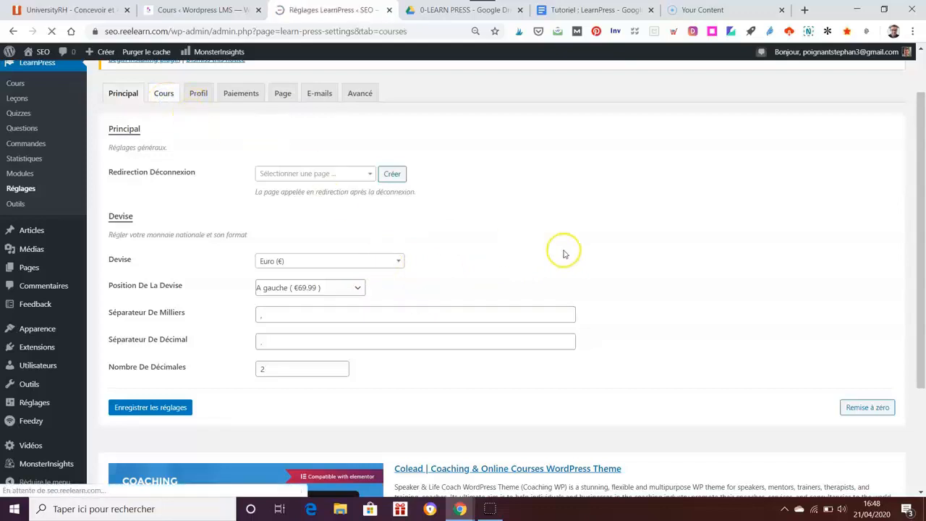
Step: Review the Cours settings (10 courses per page, 400 × 250 thumbnails), then switch to Profil
{"action": "scroll", "coordinate": [617, 258], "scroll_direction": "down", "scroll_amount": 1}
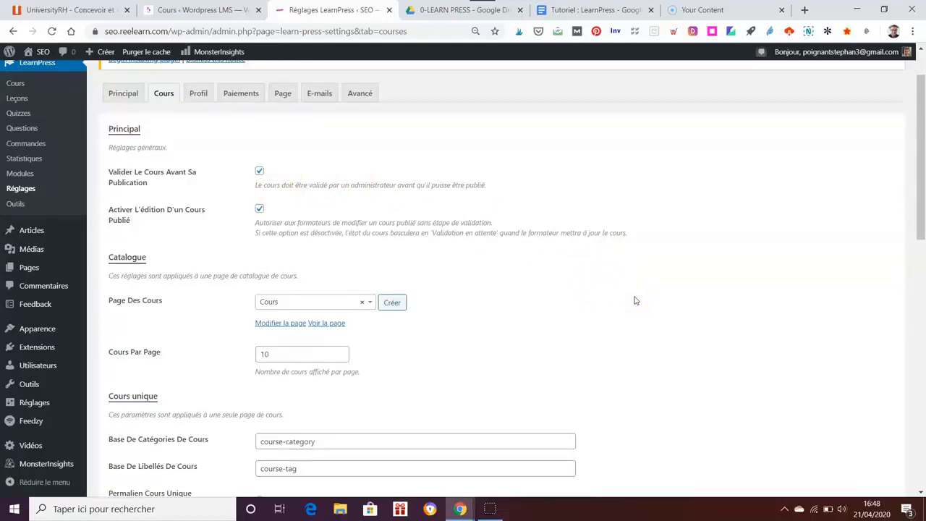
{"action": "left_click", "coordinate": [659, 311]}
{"action": "scroll", "coordinate": [662, 316], "scroll_direction": "down", "scroll_amount": 1}
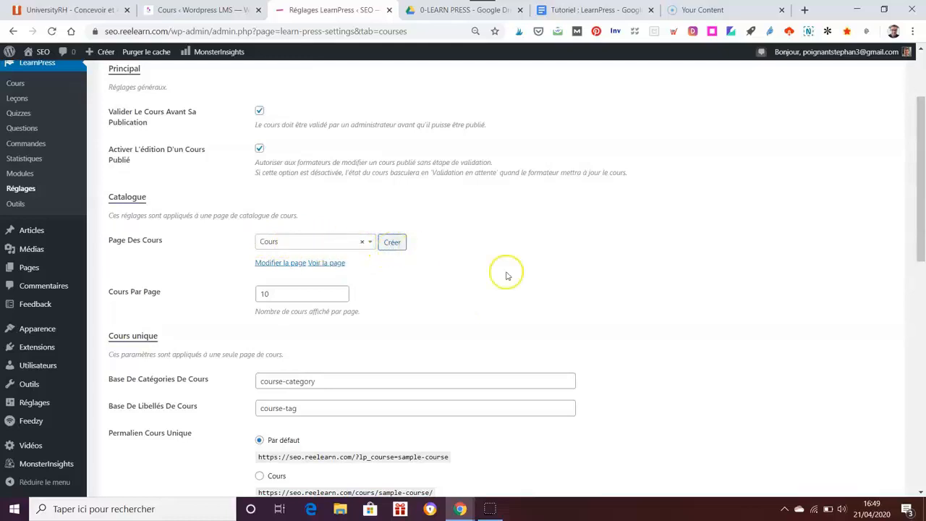
{"action": "scroll", "coordinate": [603, 312], "scroll_direction": "down", "scroll_amount": 1}
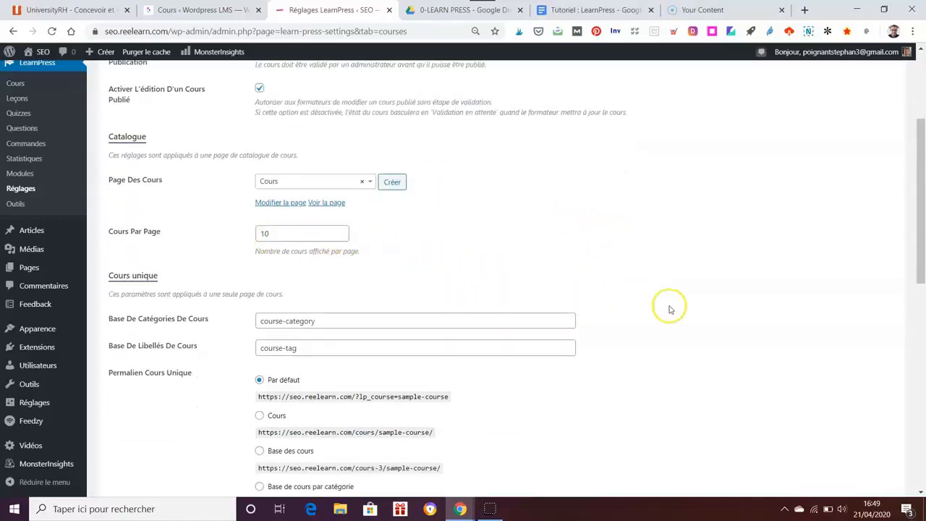
{"action": "scroll", "coordinate": [667, 306], "scroll_direction": "down", "scroll_amount": 2}
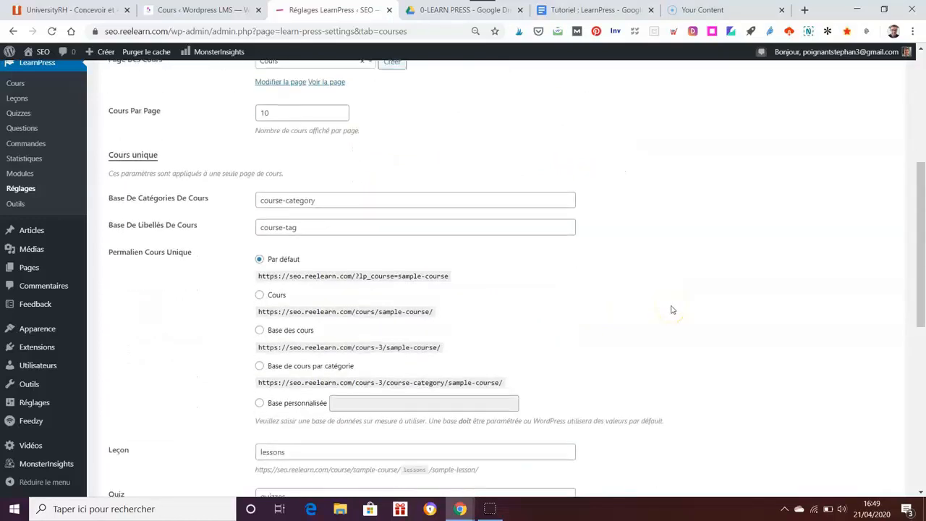
{"action": "scroll", "coordinate": [671, 310], "scroll_direction": "down", "scroll_amount": 1}
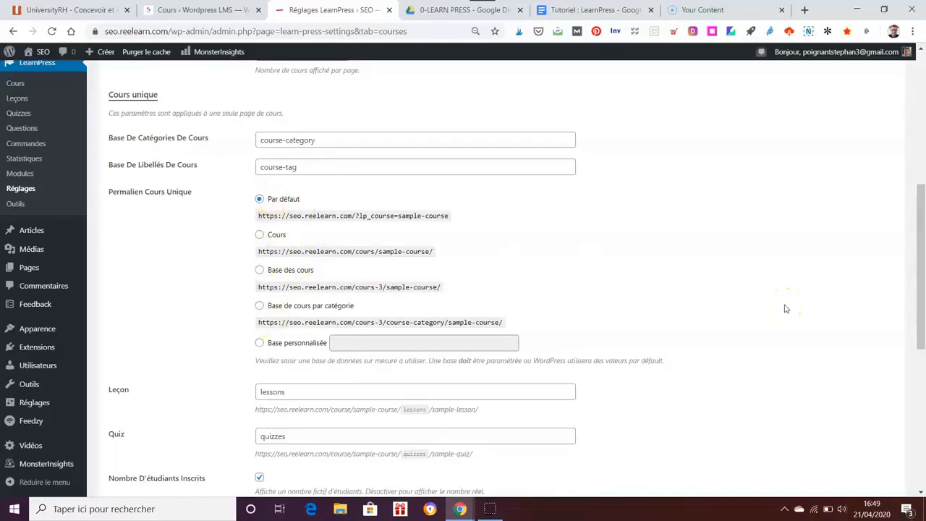
{"action": "scroll", "coordinate": [786, 308], "scroll_direction": "down", "scroll_amount": 3}
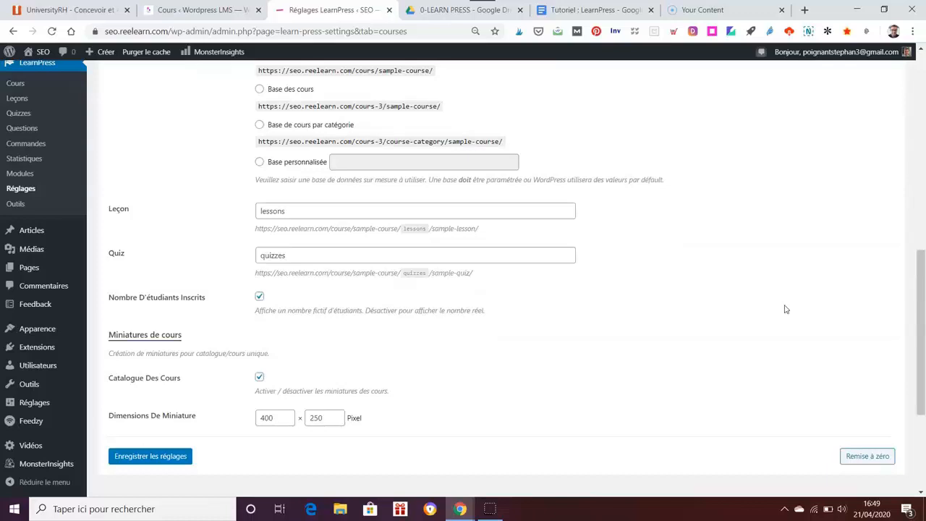
{"action": "scroll", "coordinate": [786, 309], "scroll_direction": "down", "scroll_amount": 1}
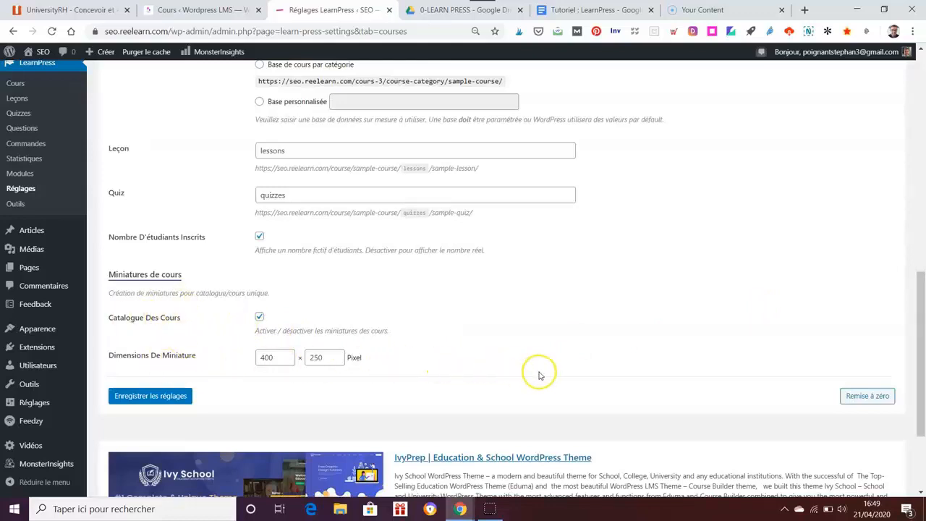
{"action": "scroll", "coordinate": [539, 376], "scroll_direction": "up", "scroll_amount": 1}
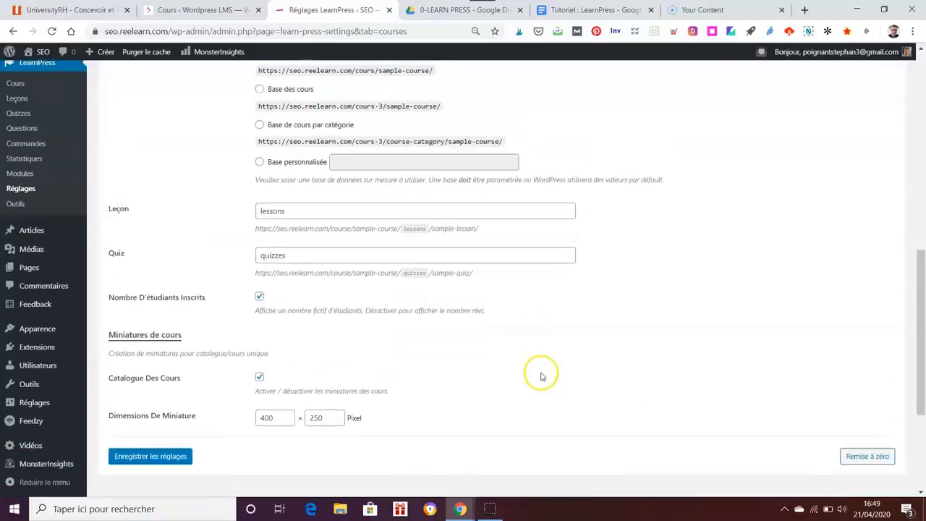
{"action": "scroll", "coordinate": [542, 375], "scroll_direction": "up", "scroll_amount": 7}
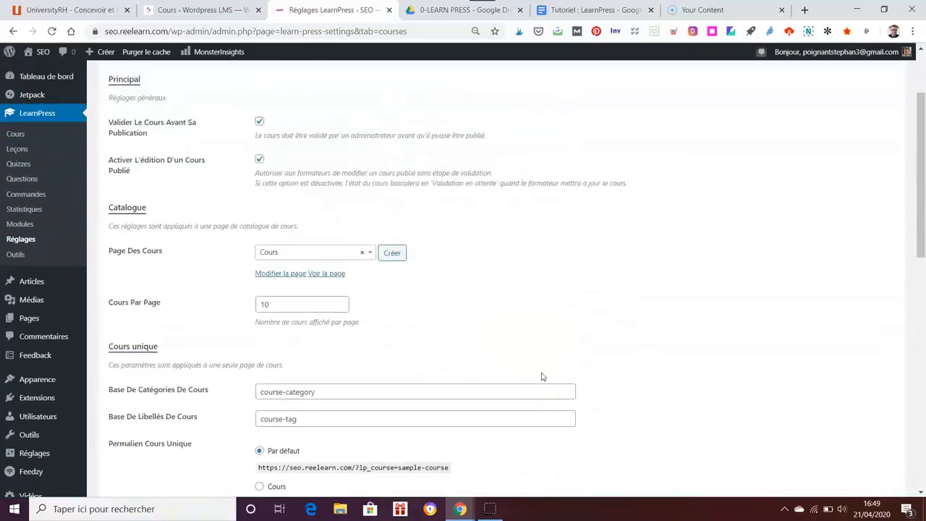
{"action": "left_click", "coordinate": [197, 153]}
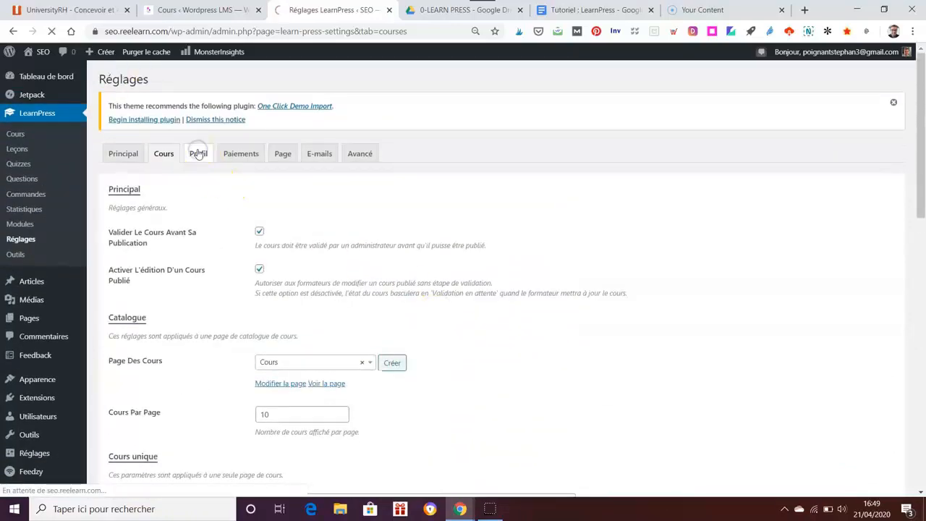
Step: Scroll through the Profil settings to the save button and back to the top, changing nothing
{"action": "scroll", "coordinate": [585, 302], "scroll_direction": "down", "scroll_amount": 1}
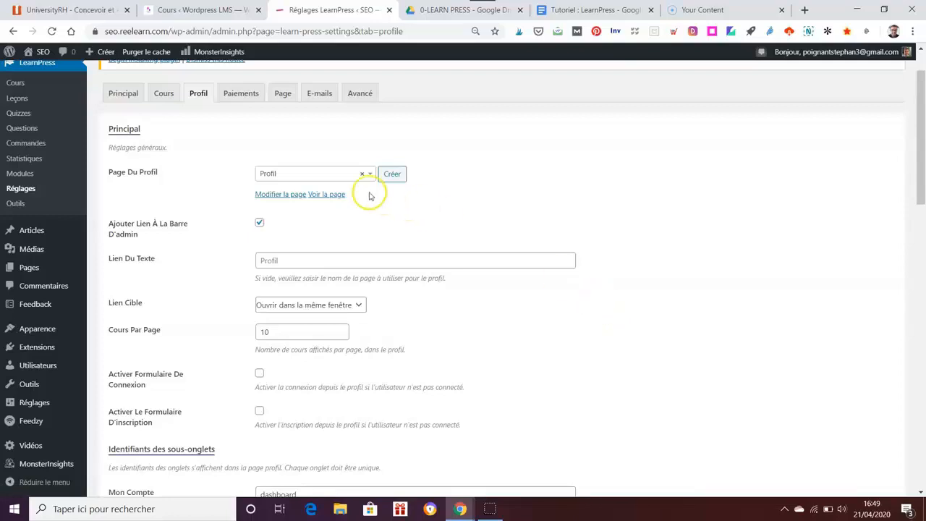
{"action": "scroll", "coordinate": [658, 270], "scroll_direction": "down", "scroll_amount": 1}
{"action": "scroll", "coordinate": [621, 262], "scroll_direction": "up", "scroll_amount": 1}
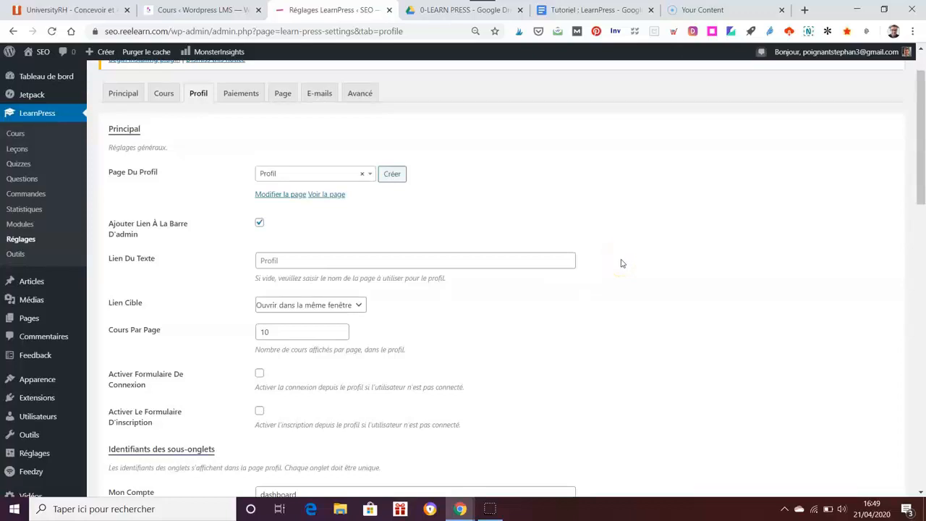
{"action": "scroll", "coordinate": [621, 263], "scroll_direction": "down", "scroll_amount": 2}
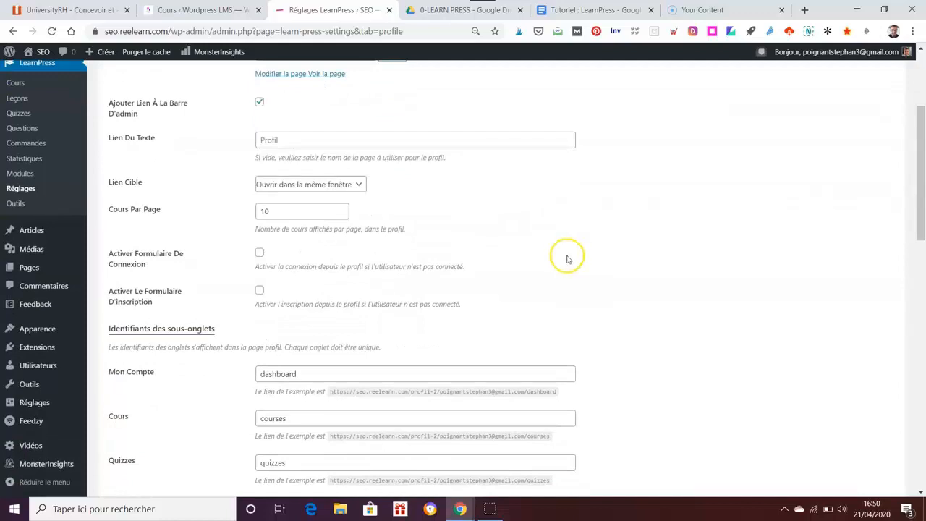
{"action": "scroll", "coordinate": [635, 265], "scroll_direction": "down", "scroll_amount": 1}
{"action": "scroll", "coordinate": [635, 266], "scroll_direction": "down", "scroll_amount": 1}
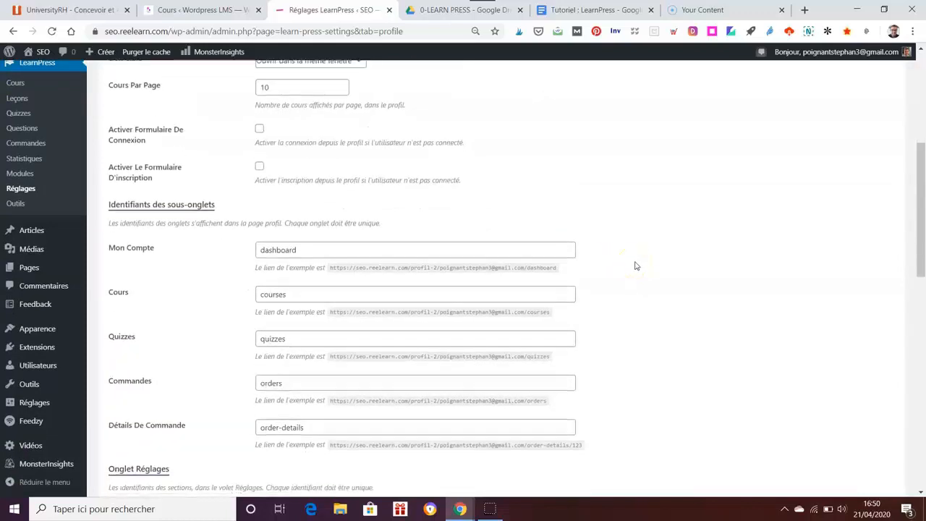
{"action": "scroll", "coordinate": [636, 266], "scroll_direction": "down", "scroll_amount": 1}
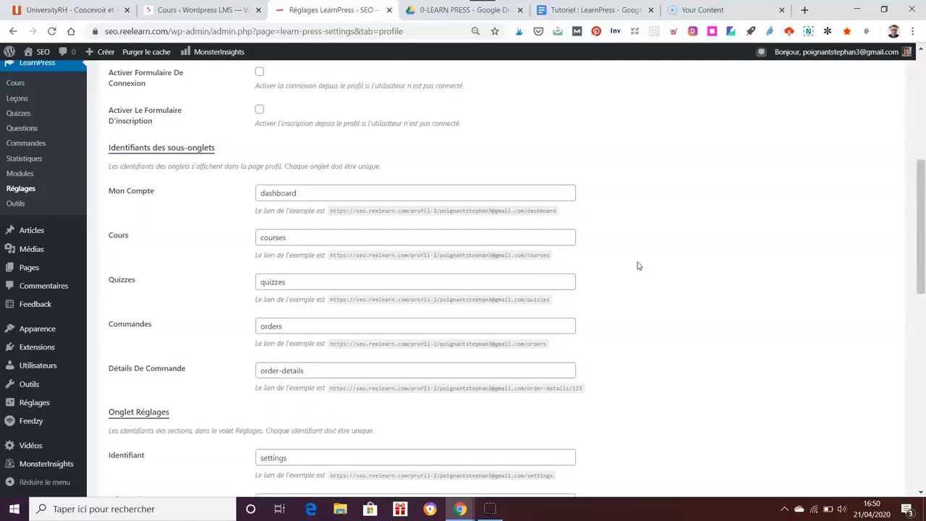
{"action": "scroll", "coordinate": [637, 266], "scroll_direction": "down", "scroll_amount": 4}
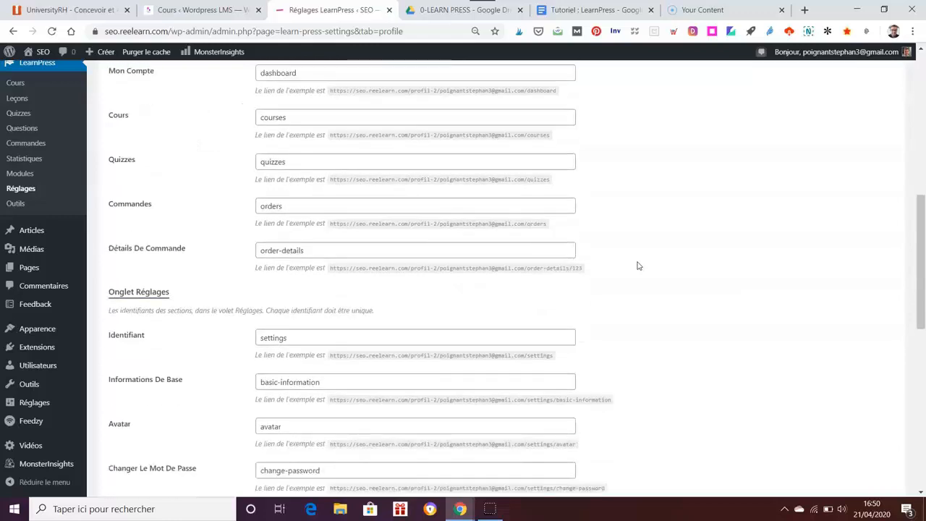
{"action": "scroll", "coordinate": [638, 266], "scroll_direction": "down", "scroll_amount": 1}
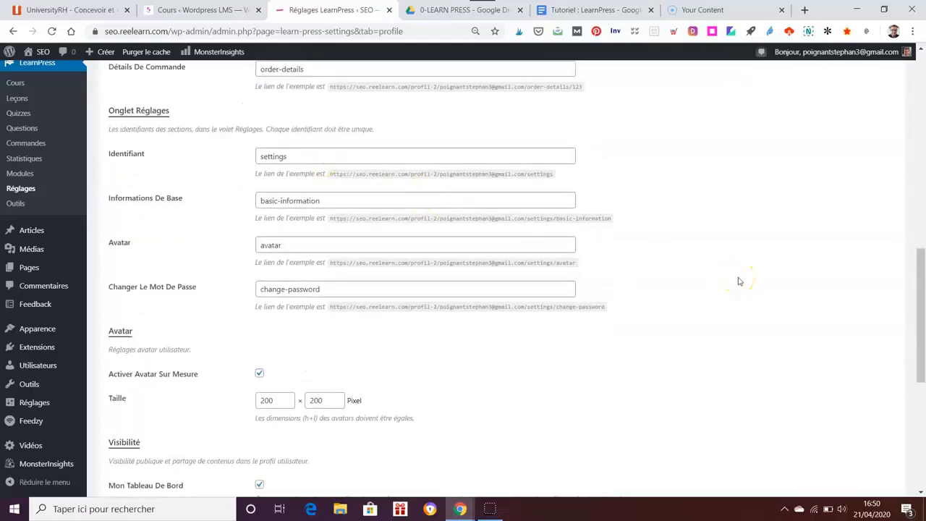
{"action": "scroll", "coordinate": [738, 280], "scroll_direction": "down", "scroll_amount": 2}
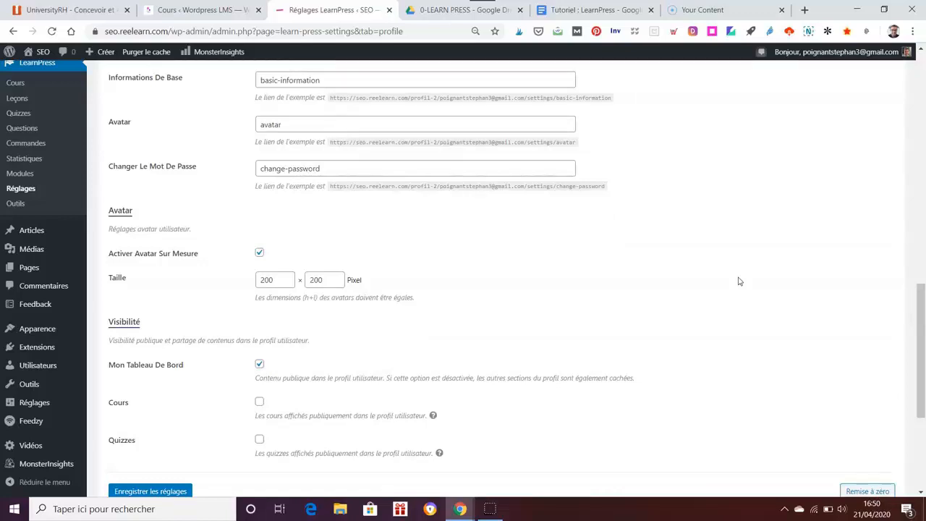
{"action": "scroll", "coordinate": [739, 281], "scroll_direction": "down", "scroll_amount": 2}
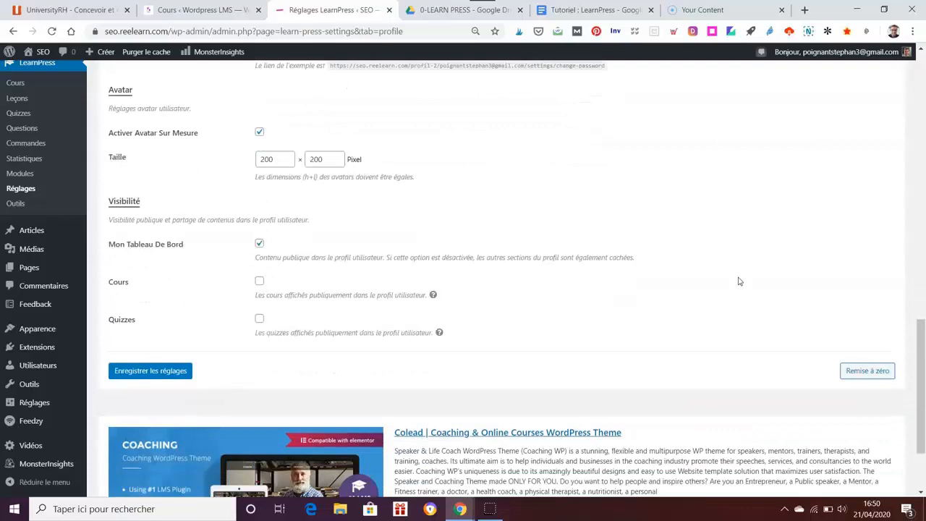
{"action": "scroll", "coordinate": [780, 314], "scroll_direction": "up", "scroll_amount": 3}
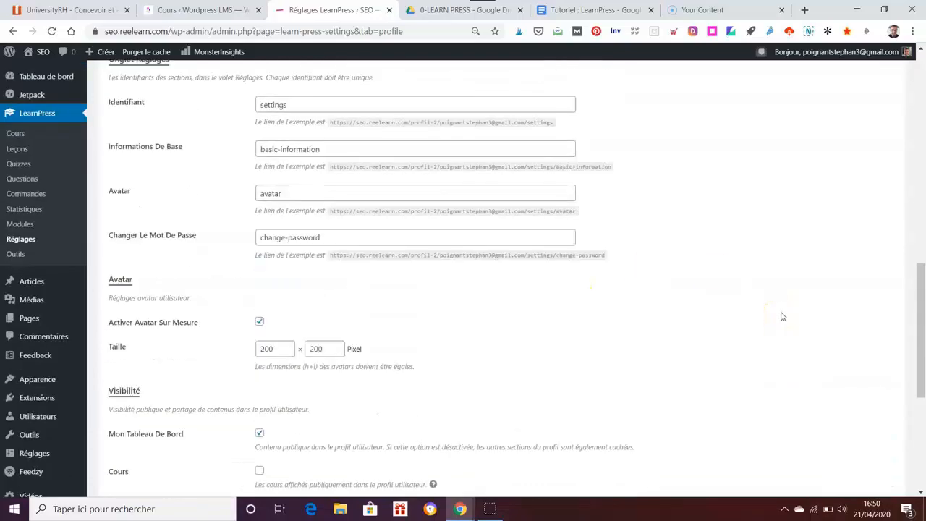
{"action": "scroll", "coordinate": [782, 317], "scroll_direction": "up", "scroll_amount": 10}
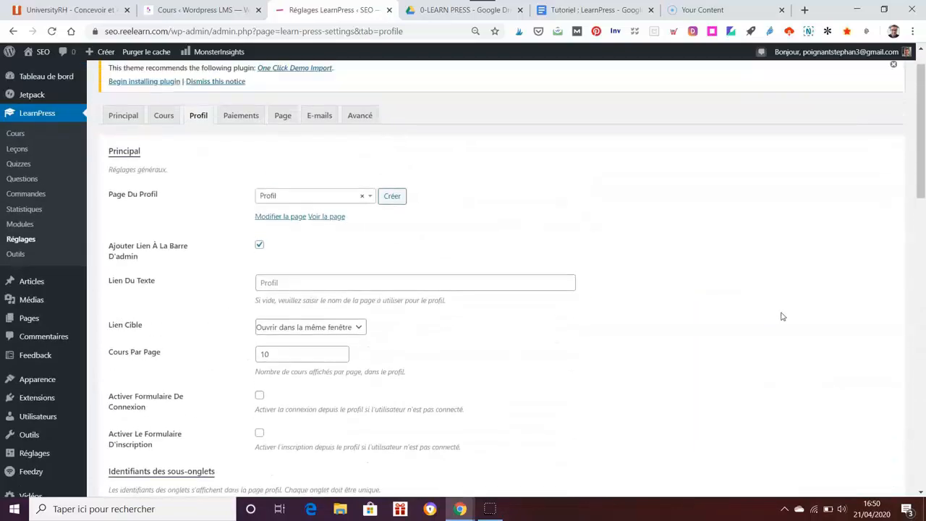
{"action": "scroll", "coordinate": [781, 316], "scroll_direction": "up", "scroll_amount": 1}
Step: Open the Paiements tab and review its Caisse order page and automatic enrolment options
{"action": "left_click", "coordinate": [229, 154]}
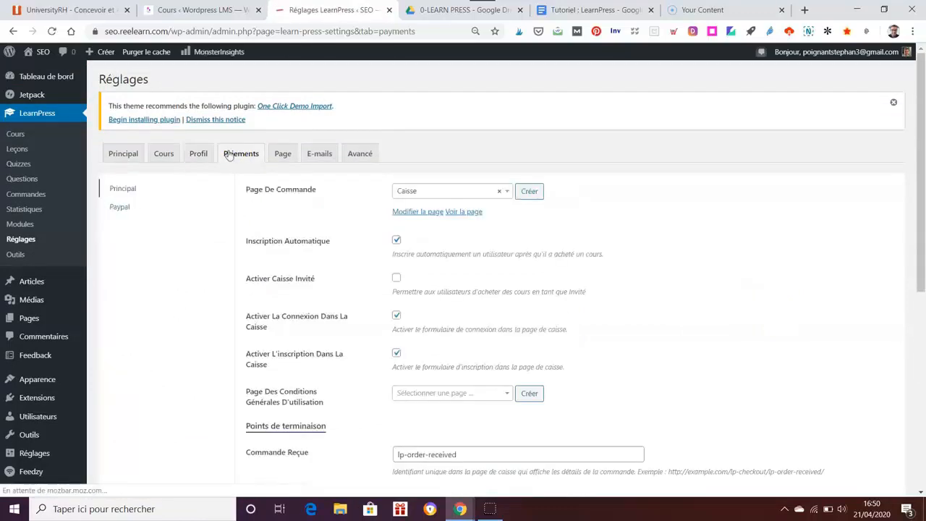
{"action": "scroll", "coordinate": [742, 295], "scroll_direction": "down", "scroll_amount": 1}
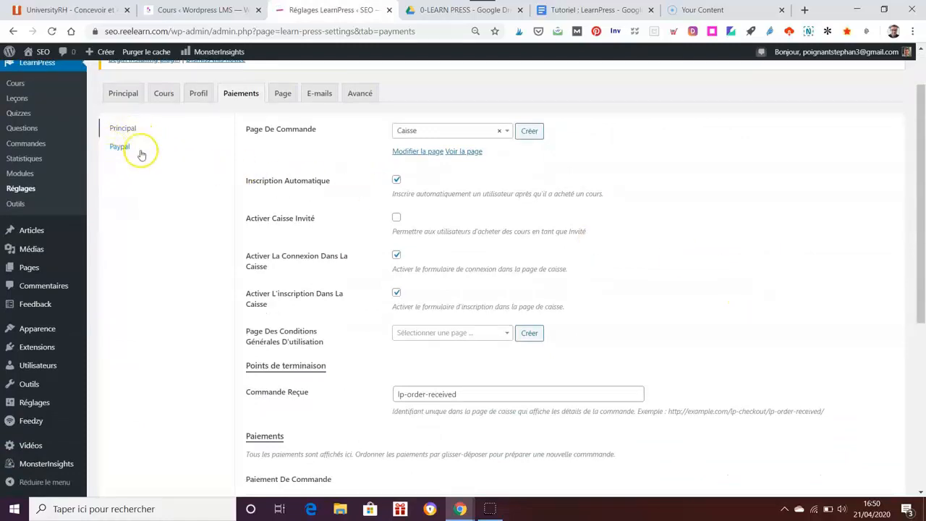
{"action": "scroll", "coordinate": [771, 265], "scroll_direction": "down", "scroll_amount": 4}
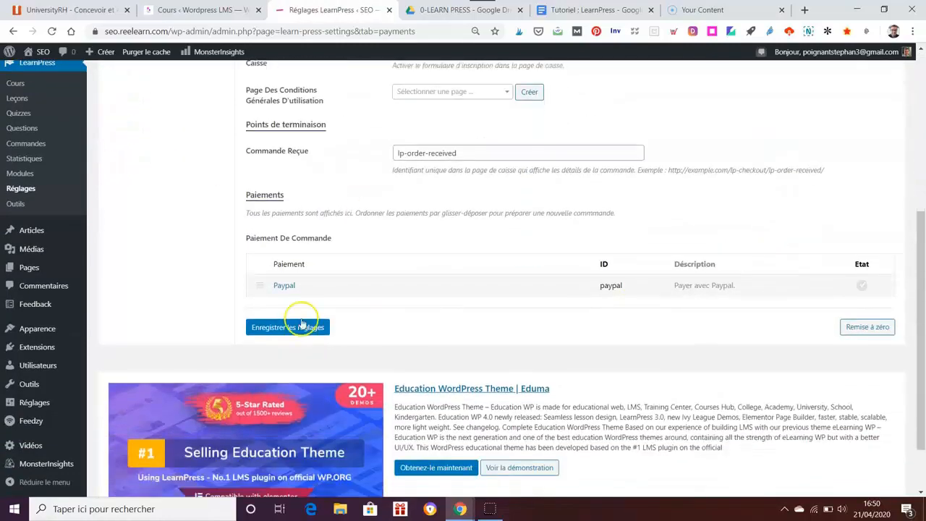
{"action": "scroll", "coordinate": [523, 323], "scroll_direction": "up", "scroll_amount": 3}
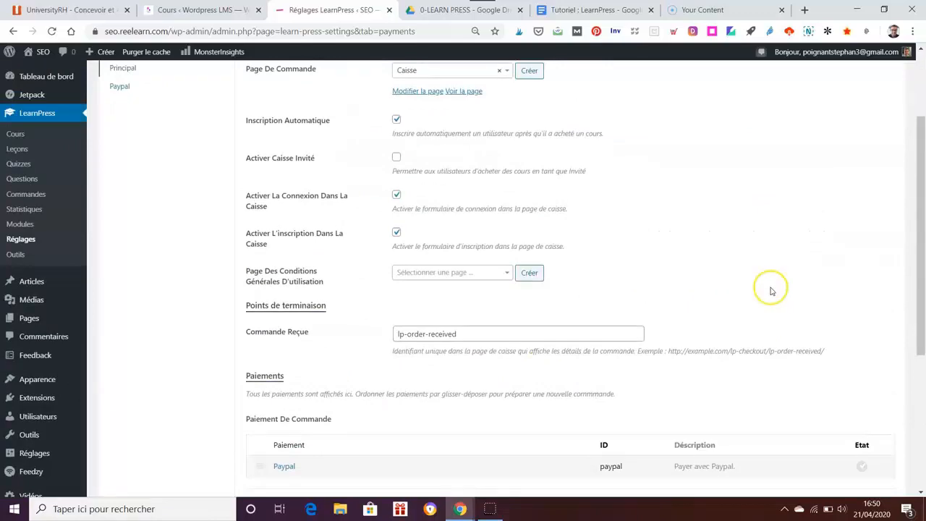
{"action": "scroll", "coordinate": [771, 291], "scroll_direction": "up", "scroll_amount": 1}
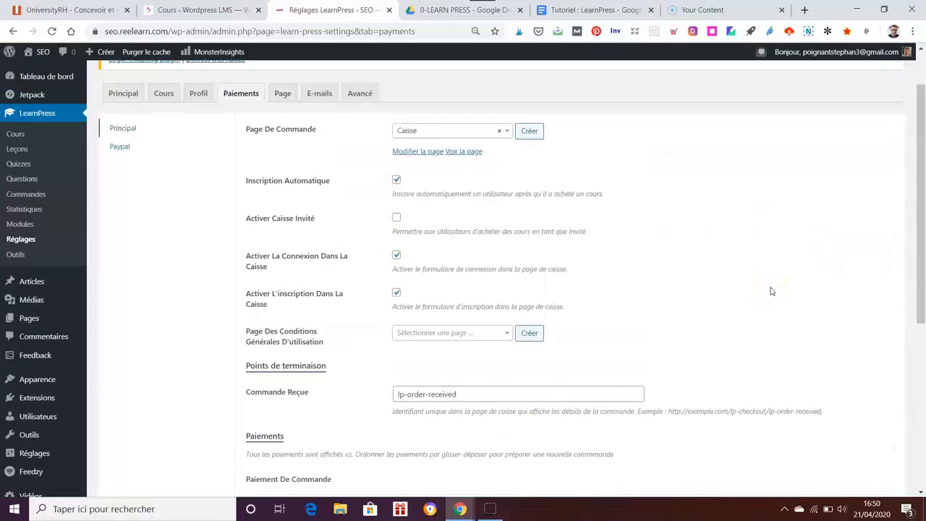
{"action": "scroll", "coordinate": [772, 291], "scroll_direction": "up", "scroll_amount": 1}
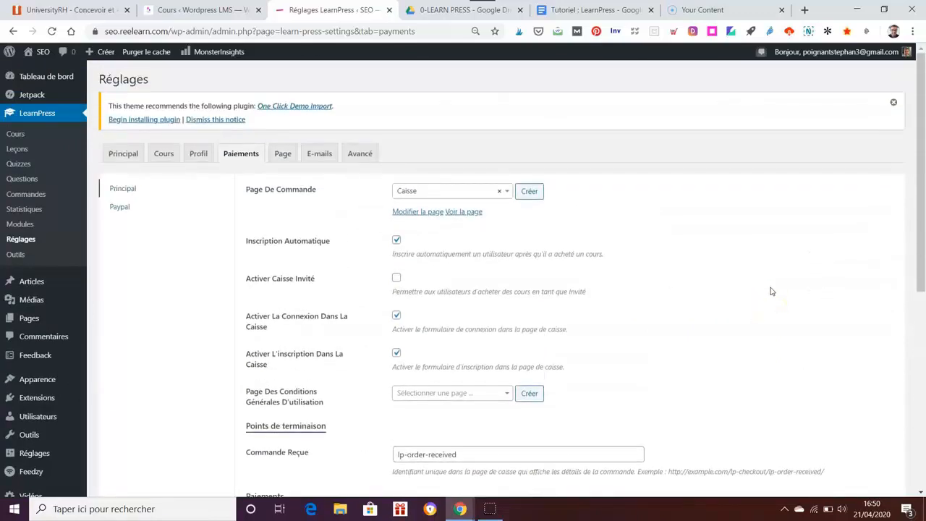
Step: Switch on the PayPal Etat toggle in the Paiements table
{"action": "scroll", "coordinate": [771, 291], "scroll_direction": "down", "scroll_amount": 1}
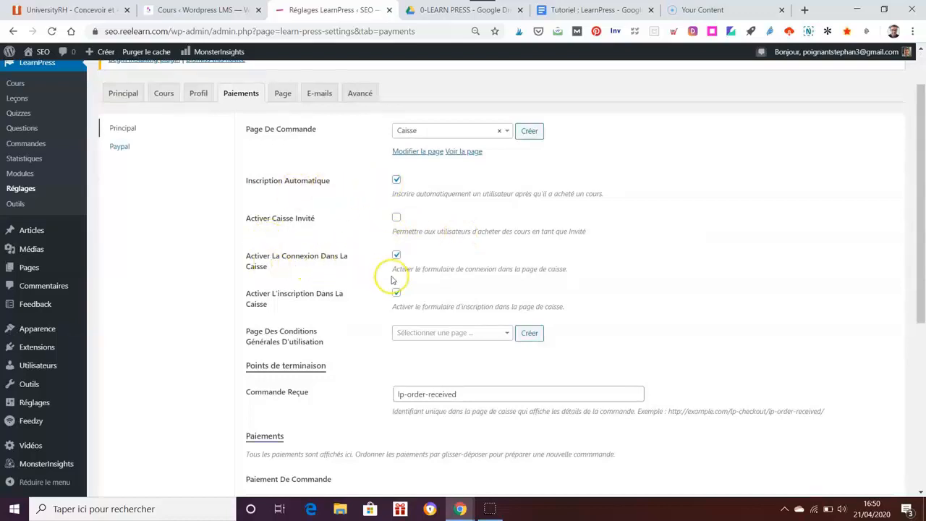
{"action": "scroll", "coordinate": [692, 306], "scroll_direction": "down", "scroll_amount": 1}
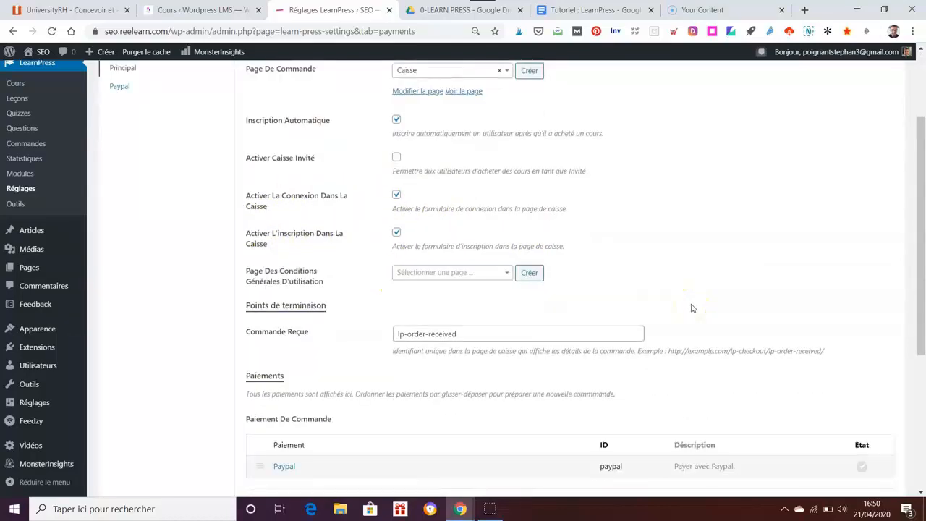
{"action": "scroll", "coordinate": [693, 309], "scroll_direction": "down", "scroll_amount": 1}
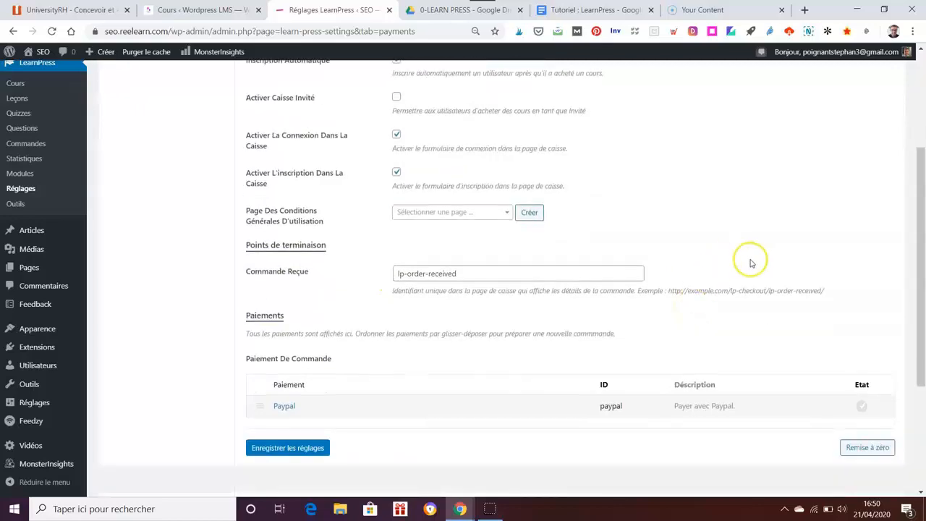
{"action": "scroll", "coordinate": [748, 260], "scroll_direction": "down", "scroll_amount": 1}
{"action": "scroll", "coordinate": [749, 262], "scroll_direction": "up", "scroll_amount": 4}
{"action": "scroll", "coordinate": [750, 263], "scroll_direction": "down", "scroll_amount": 5}
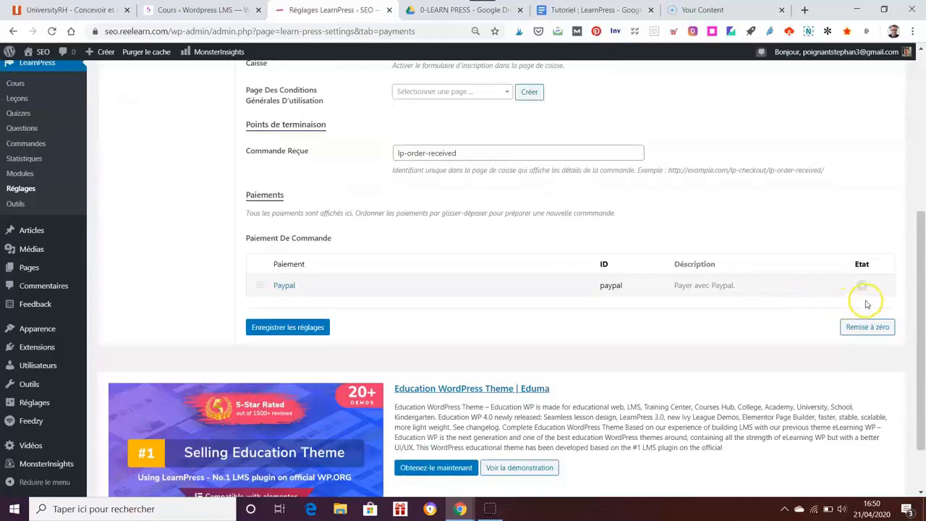
{"action": "left_click", "coordinate": [864, 287]}
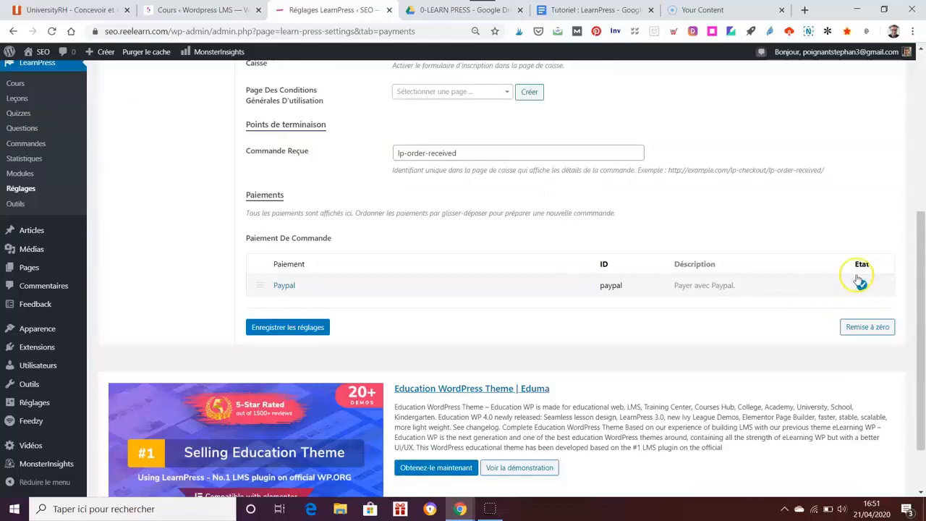
{"action": "scroll", "coordinate": [828, 246], "scroll_direction": "up", "scroll_amount": 2}
{"action": "scroll", "coordinate": [836, 259], "scroll_direction": "up", "scroll_amount": 3}
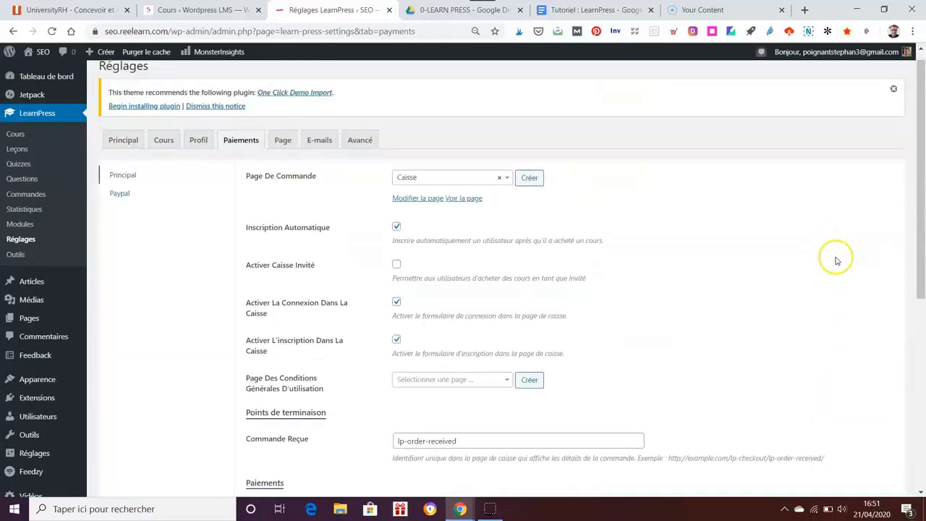
Step: Review the Page settings tab, then move to the E-mails settings tab
{"action": "left_click", "coordinate": [282, 156]}
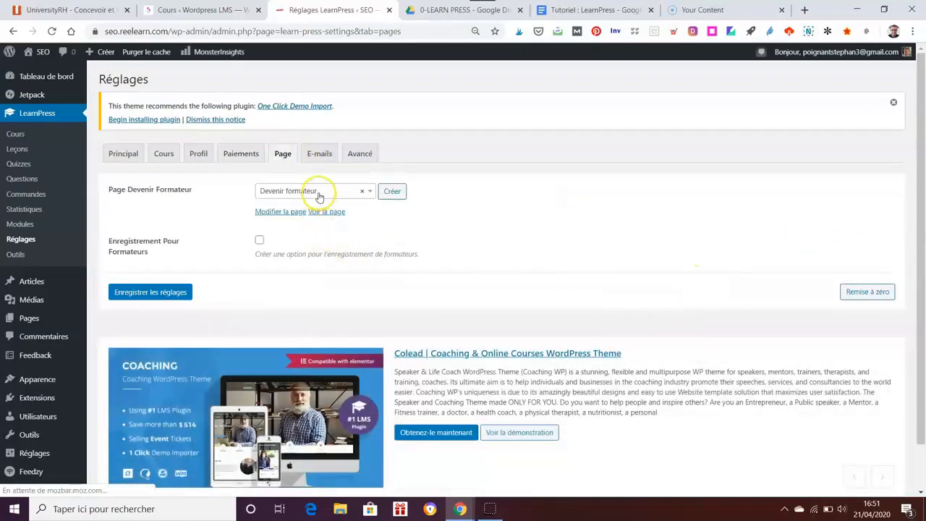
{"action": "left_click", "coordinate": [565, 231]}
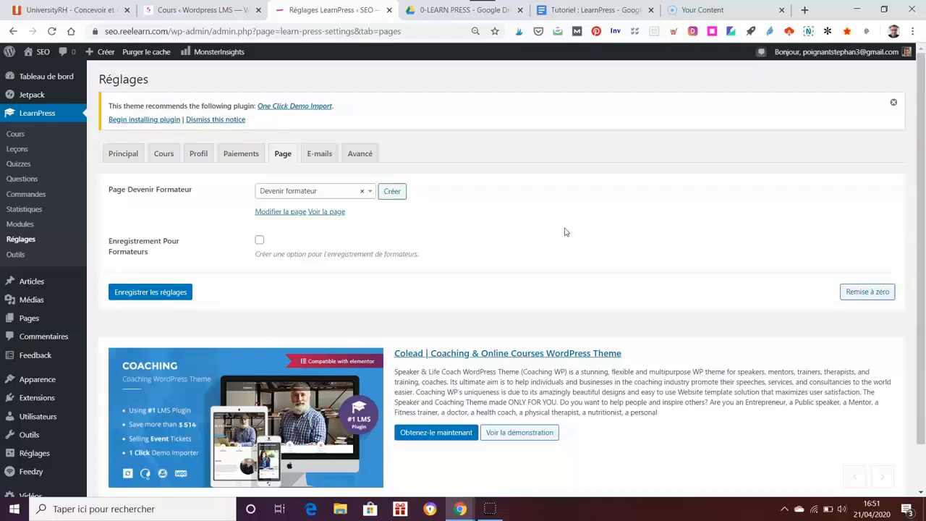
{"action": "left_click", "coordinate": [319, 152]}
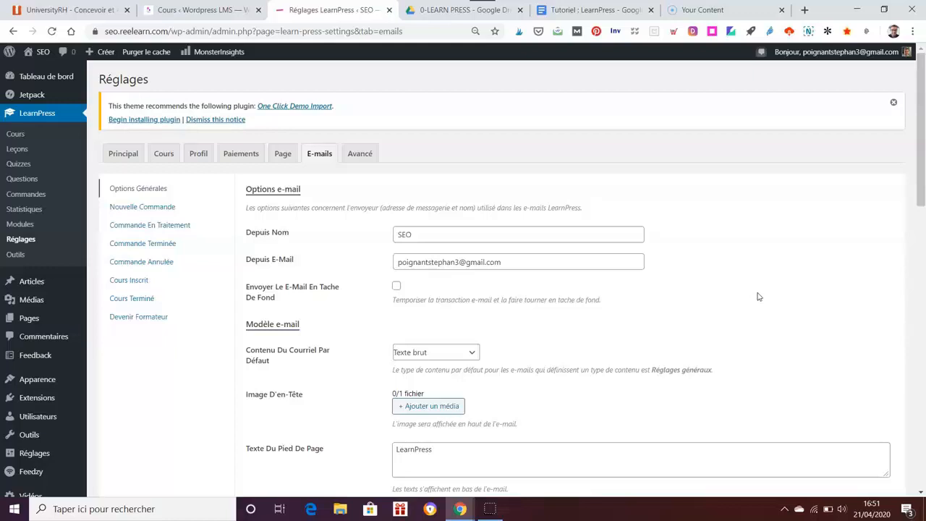
Step: Toggle on Nouvelle Commande (Formateur, Invités) and Commande En Traitement (Utilisateur, Invités) e-mails
{"action": "scroll", "coordinate": [759, 297], "scroll_direction": "down", "scroll_amount": 1}
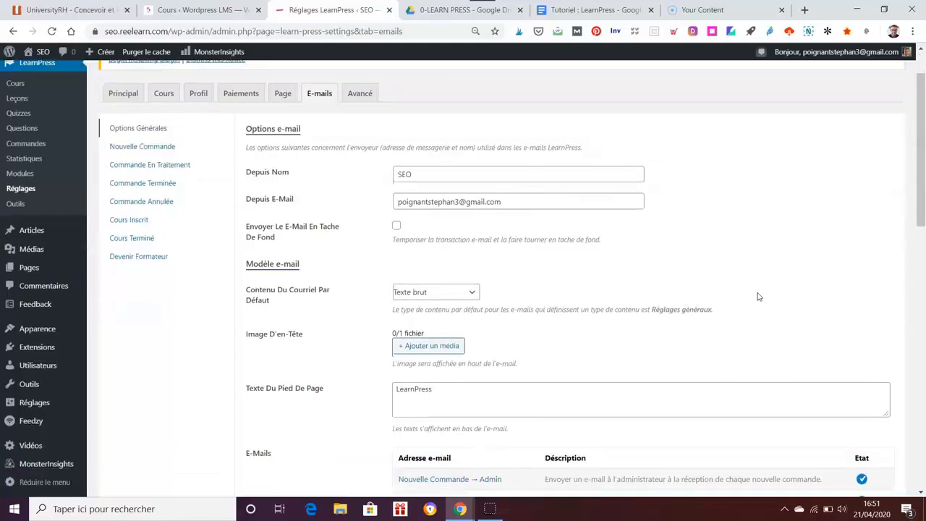
{"action": "scroll", "coordinate": [759, 297], "scroll_direction": "down", "scroll_amount": 4}
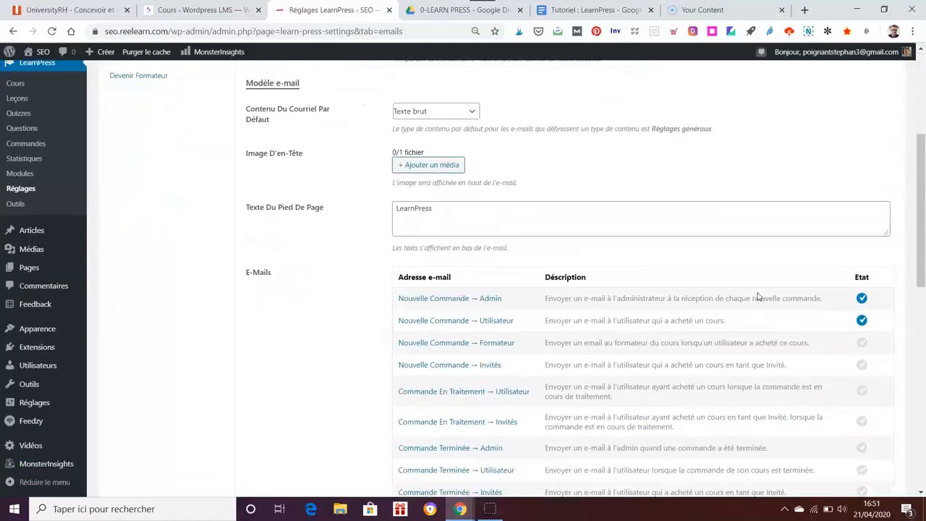
{"action": "left_click", "coordinate": [514, 211]}
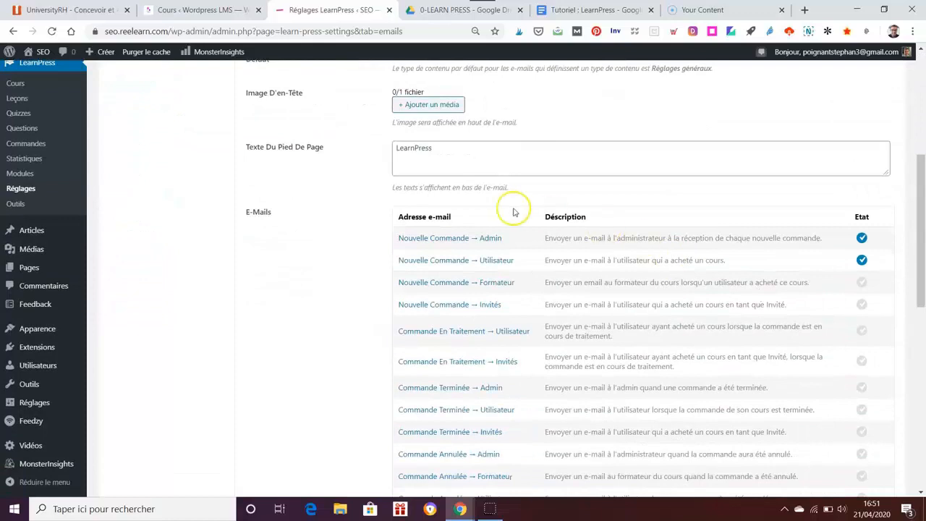
{"action": "left_click", "coordinate": [862, 283]}
{"action": "left_click", "coordinate": [863, 304]}
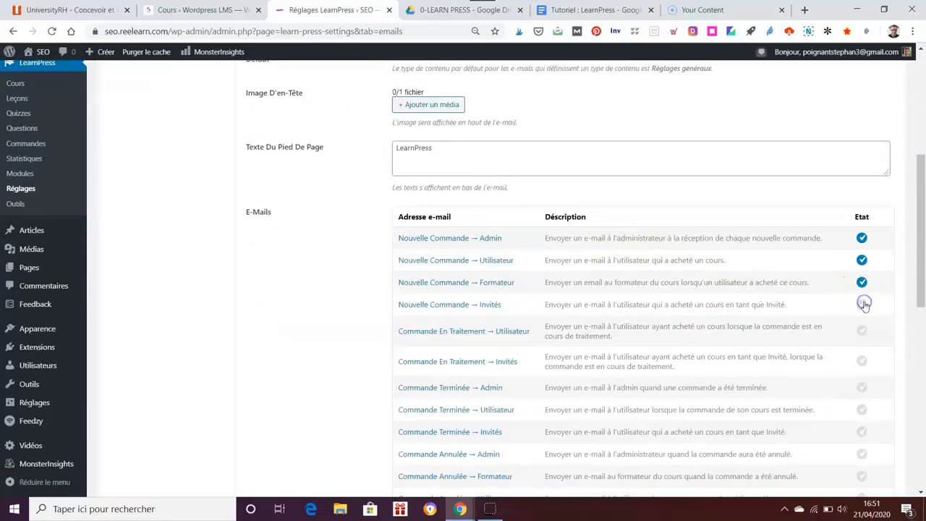
{"action": "left_click", "coordinate": [863, 334]}
{"action": "left_click", "coordinate": [863, 360]}
{"action": "scroll", "coordinate": [882, 369], "scroll_direction": "down", "scroll_amount": 1}
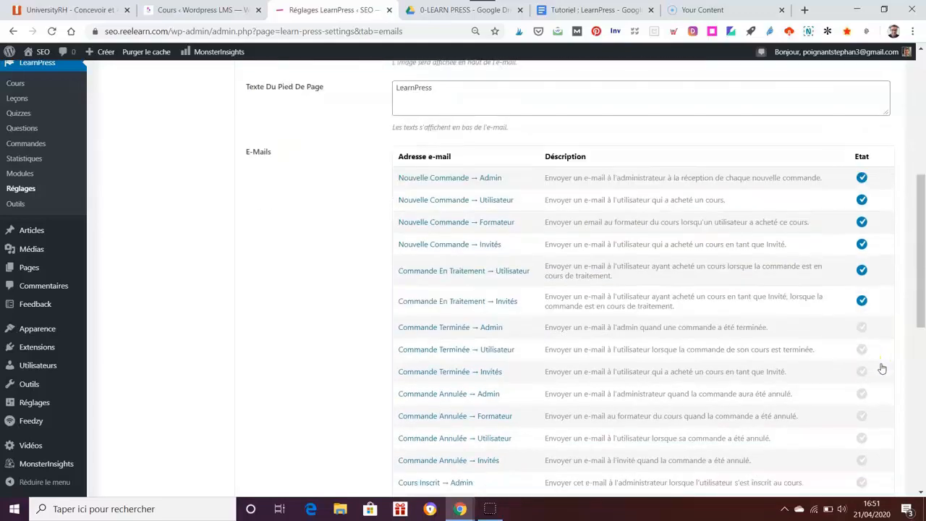
{"action": "scroll", "coordinate": [882, 369], "scroll_direction": "down", "scroll_amount": 1}
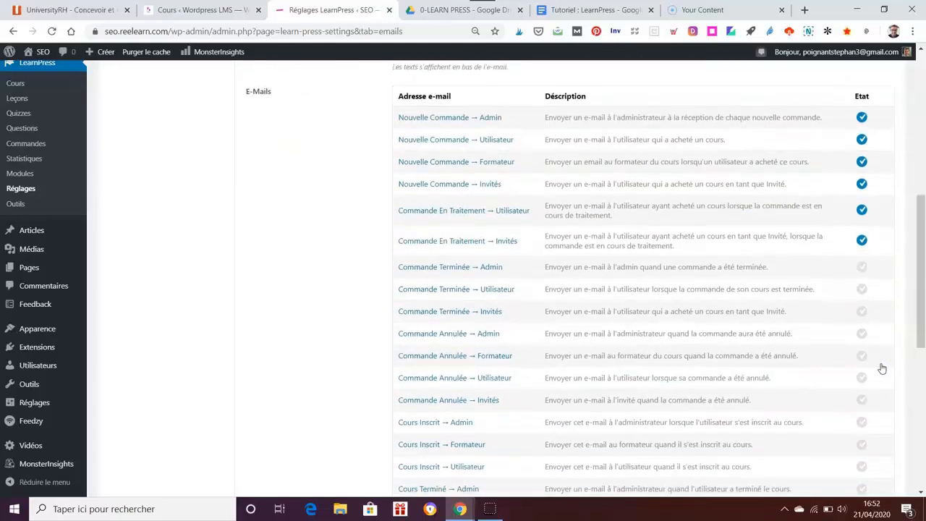
{"action": "scroll", "coordinate": [882, 369], "scroll_direction": "up", "scroll_amount": 4}
{"action": "scroll", "coordinate": [881, 369], "scroll_direction": "up", "scroll_amount": 3}
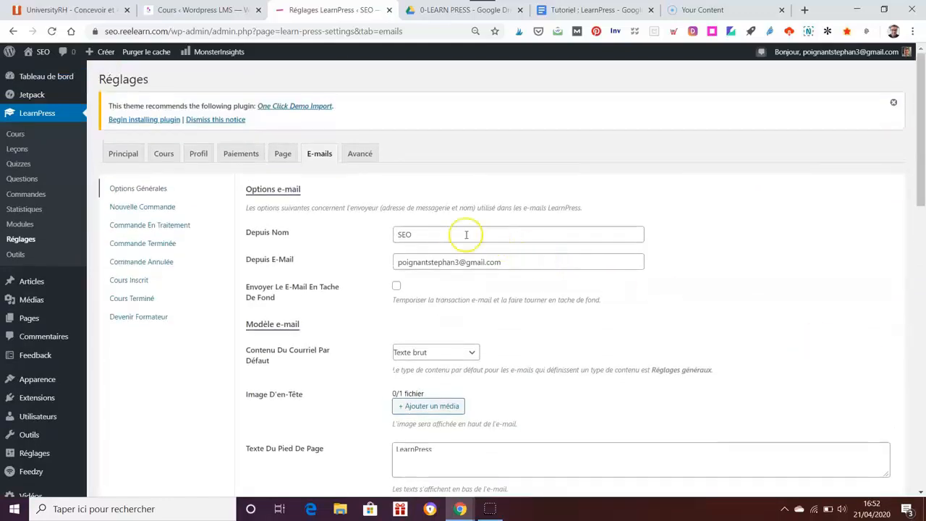
Step: Replace the sender name 'SEO' with 'LMS Reelearn' in the Depuis Nom field
{"action": "left_click_drag", "start_coordinate": [463, 233], "coordinate": [362, 234]}
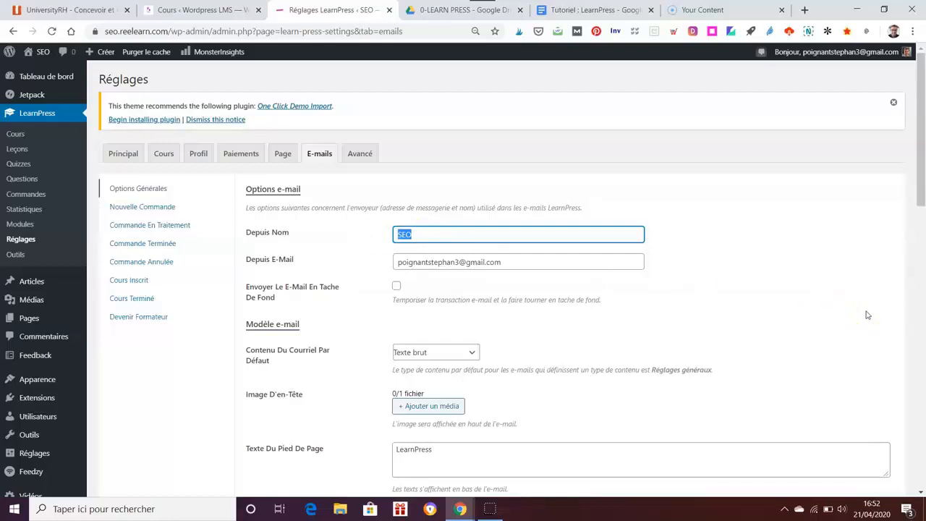
{"action": "type", "text": "LMS TR"}
{"action": "key", "text": "BackSpace"}
{"action": "key", "text": "BackSpace"}
{"action": "type", "text": "Rel"}
{"action": "type", "text": "elearn"}
{"action": "left_click", "coordinate": [868, 315]}
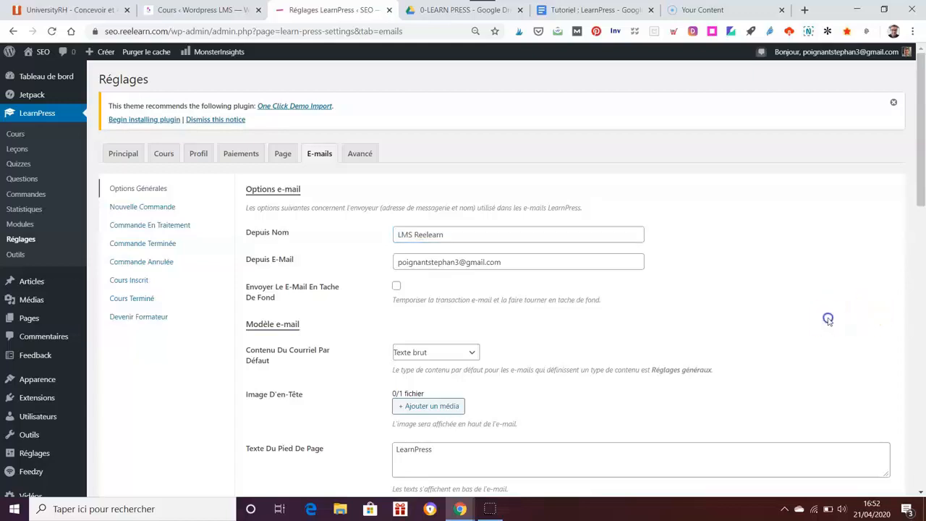
Step: In the Avancé tab, expand the colour scheme and leave Permettre Les Couleurs Sur Mesure unticked
{"action": "left_click", "coordinate": [359, 155]}
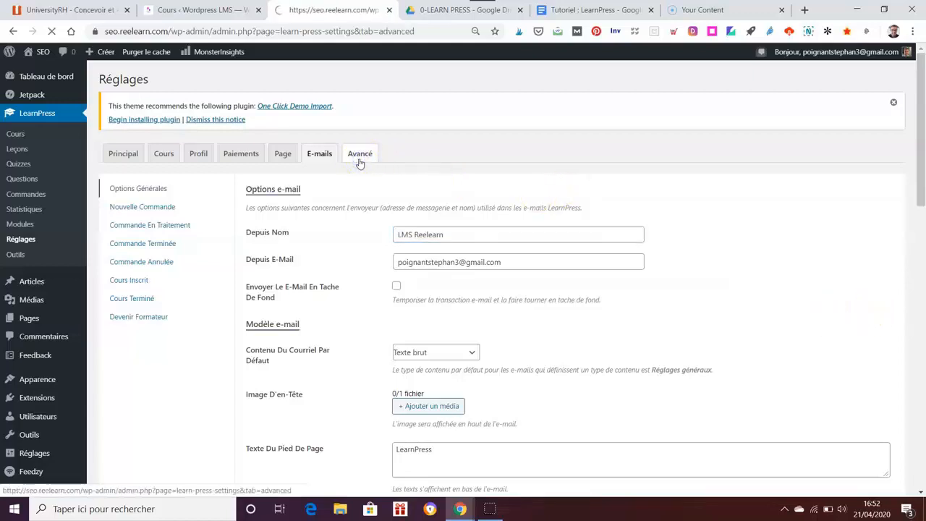
{"action": "scroll", "coordinate": [745, 273], "scroll_direction": "down", "scroll_amount": 1}
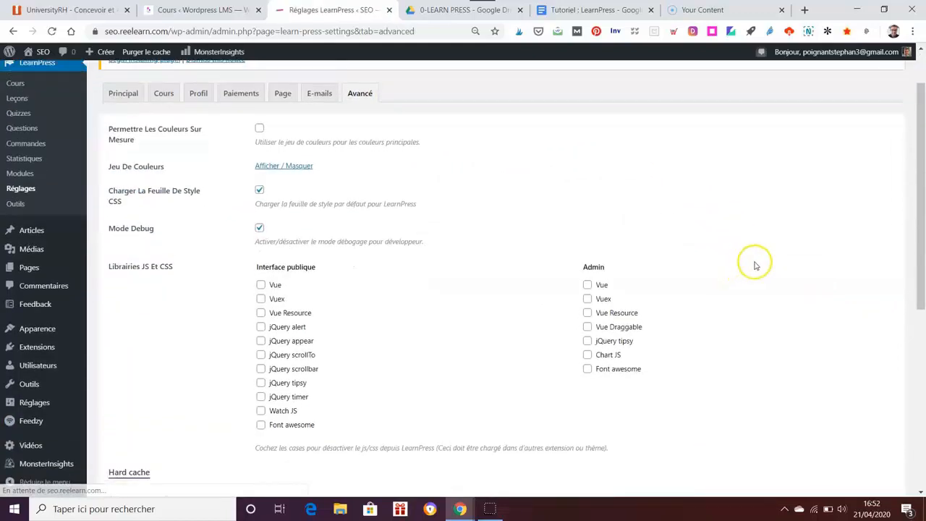
{"action": "left_click", "coordinate": [259, 128]}
{"action": "left_click", "coordinate": [272, 166]}
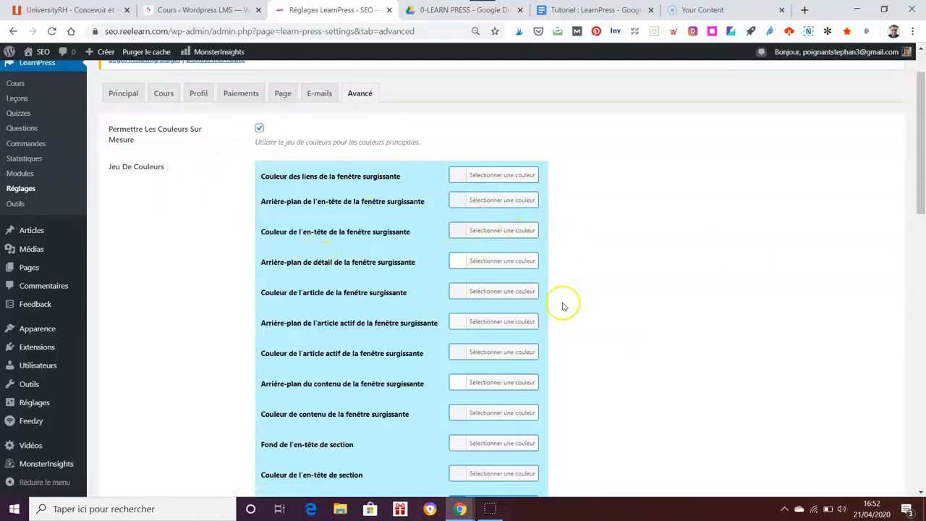
{"action": "left_click", "coordinate": [259, 128]}
{"action": "scroll", "coordinate": [641, 221], "scroll_direction": "down", "scroll_amount": 7}
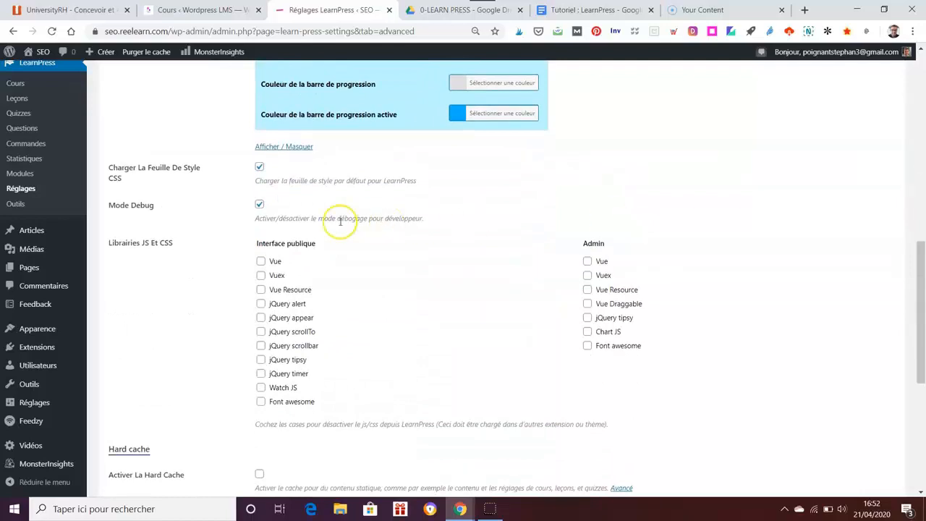
{"action": "scroll", "coordinate": [748, 314], "scroll_direction": "down", "scroll_amount": 3}
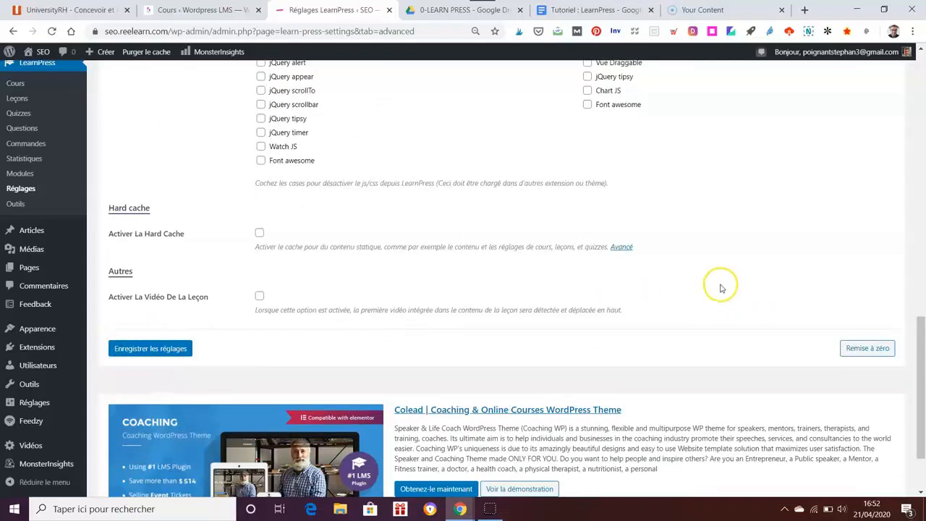
{"action": "scroll", "coordinate": [723, 290], "scroll_direction": "up", "scroll_amount": 4}
{"action": "scroll", "coordinate": [725, 292], "scroll_direction": "up", "scroll_amount": 8}
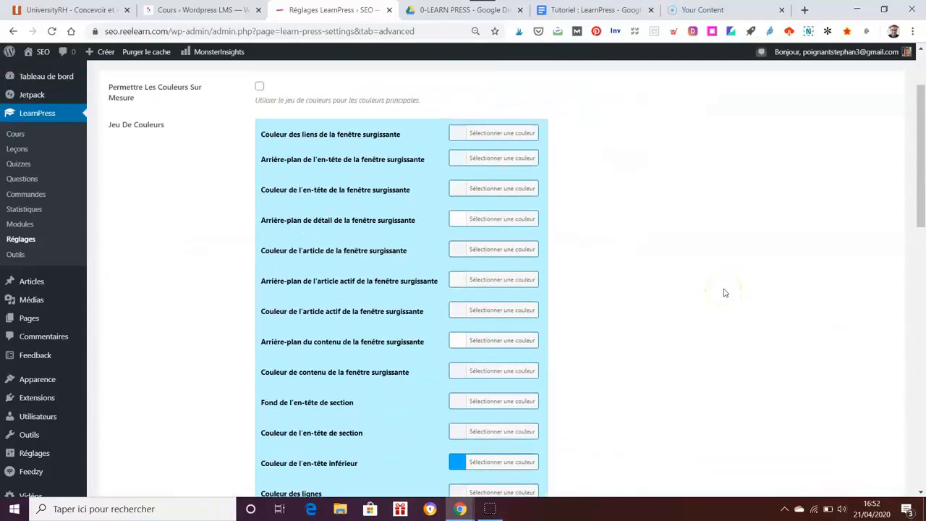